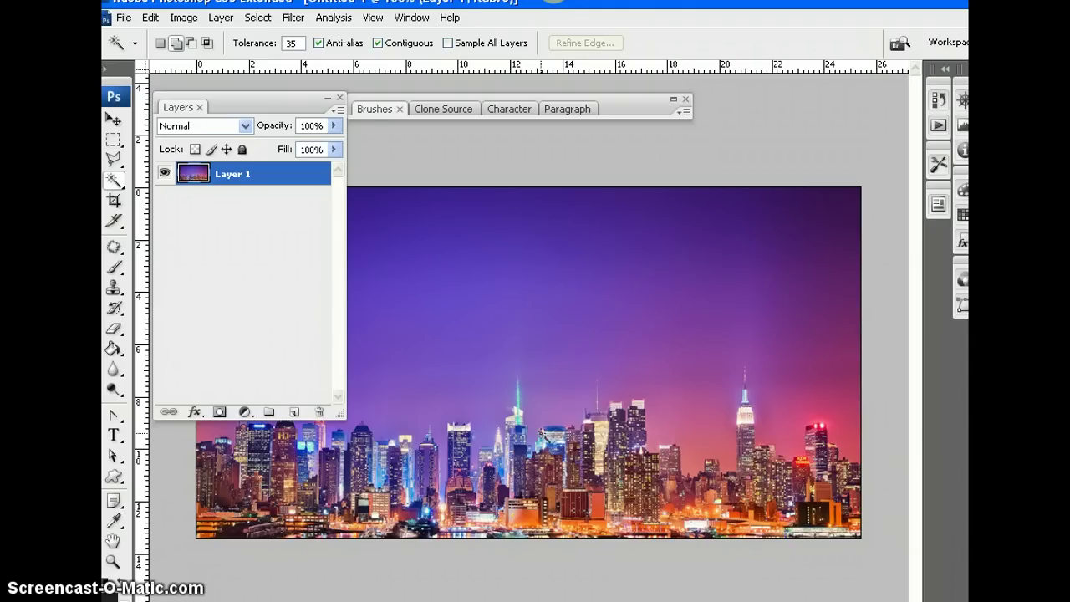
Switch to the Cruise.jpg portrait using the Window menu's document list.
left_click(410, 17)
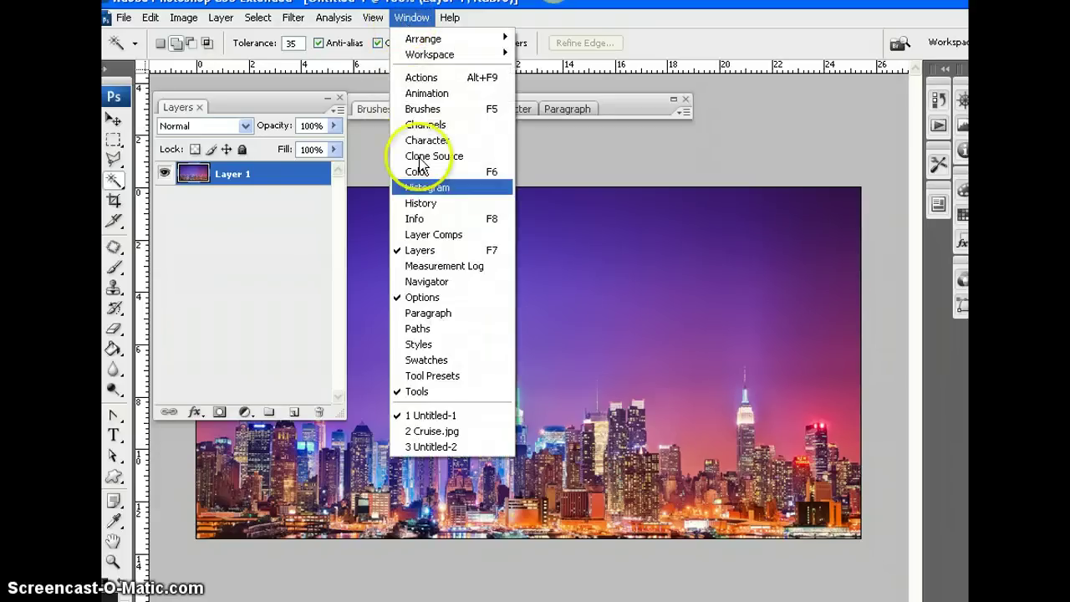
left_click(428, 431)
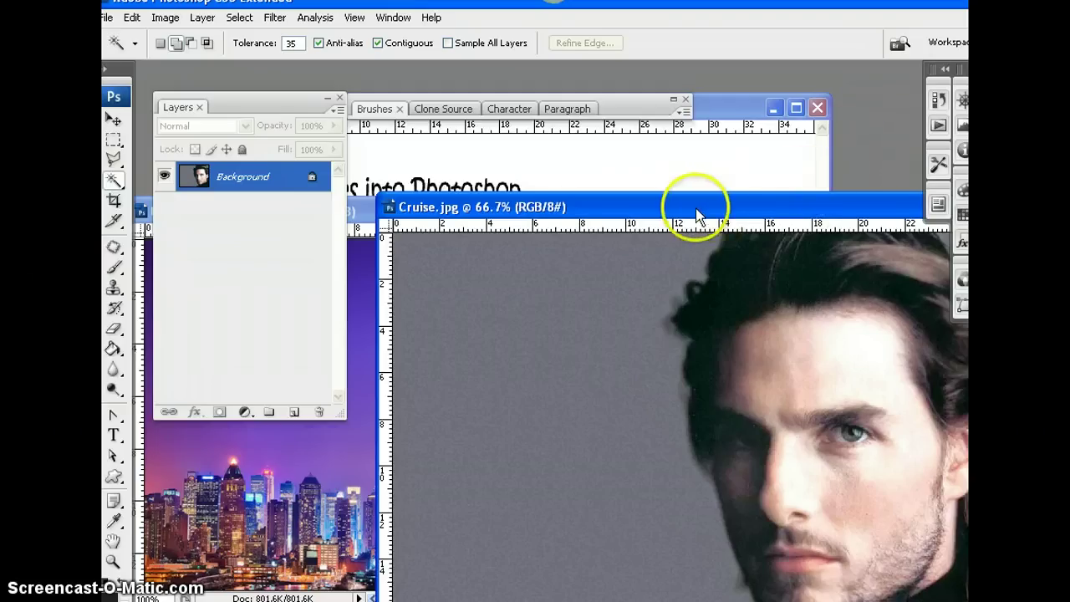
Drag the Cruise.jpg portrait into Untitled-1 as Layer 2, maximize the window and position the face.
left_click_drag(692, 211, 843, 164)
left_click(113, 119)
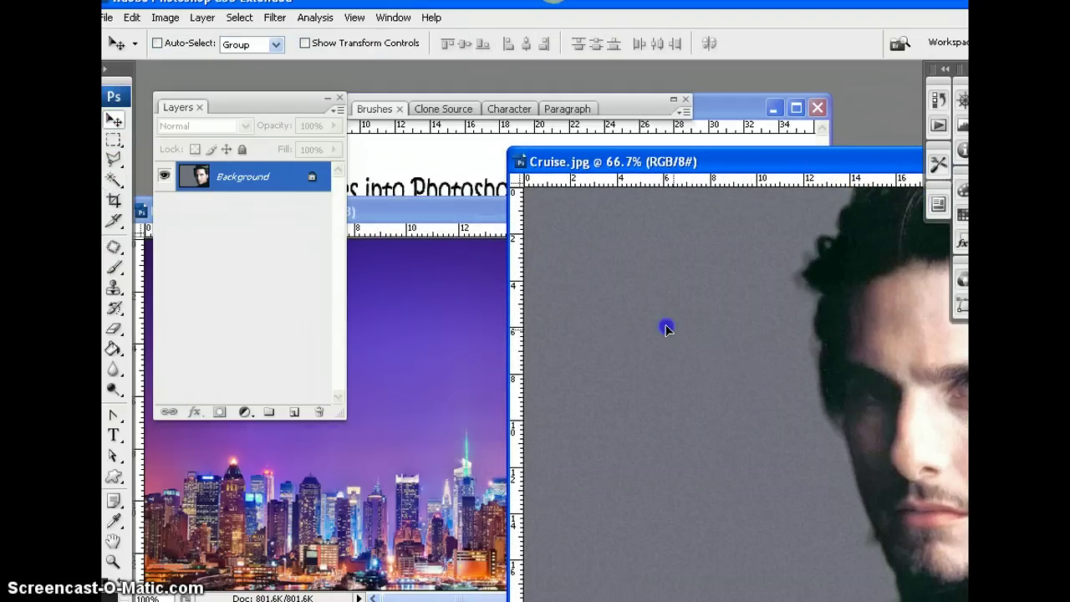
left_click_drag(508, 303, 425, 380)
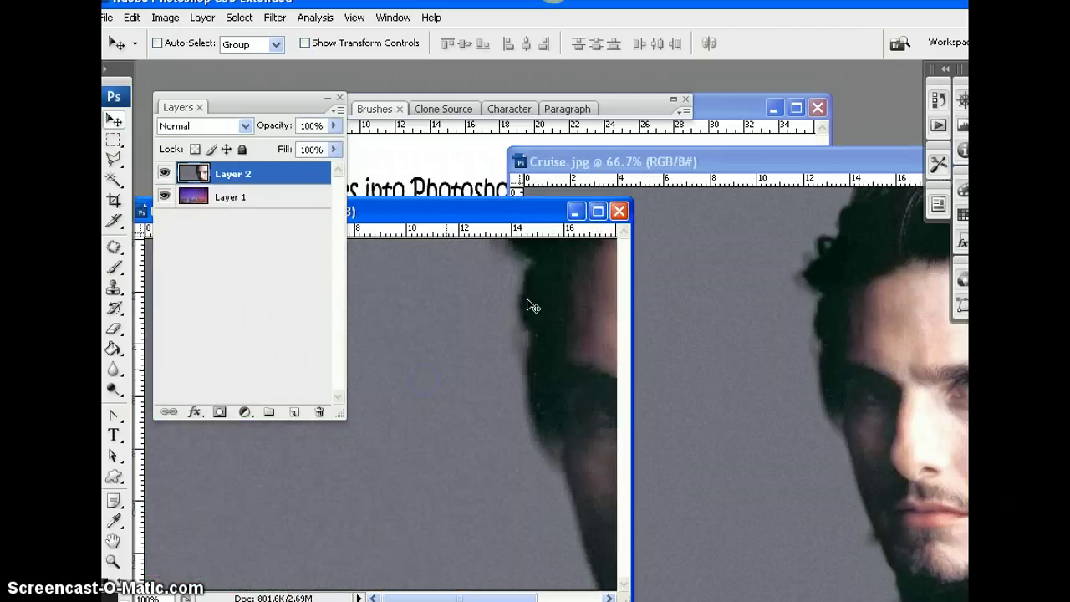
left_click(598, 212)
left_click_drag(733, 396, 605, 327)
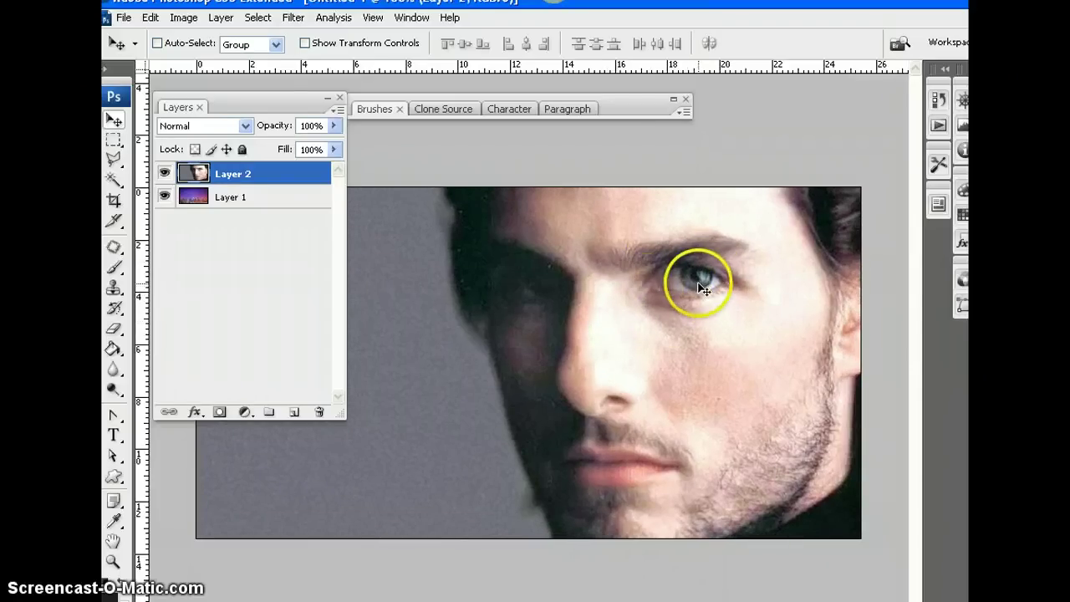
Scale the portrait layer to 52.7% by 55.3%, shift it right, and commit the transform.
key("ctrl+minus")
key("ctrl+minus")
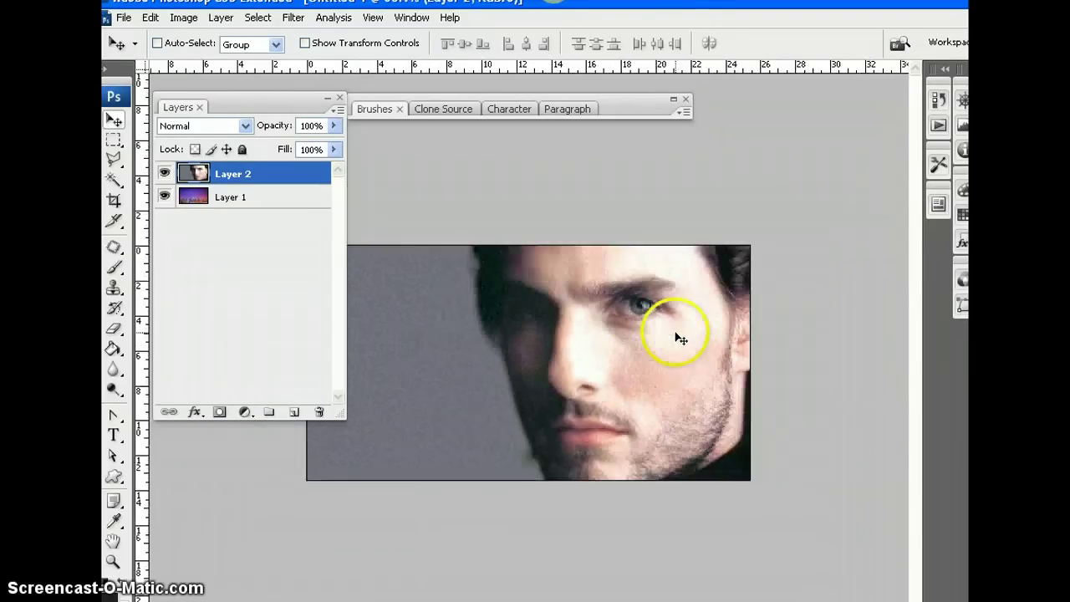
key("ctrl+t")
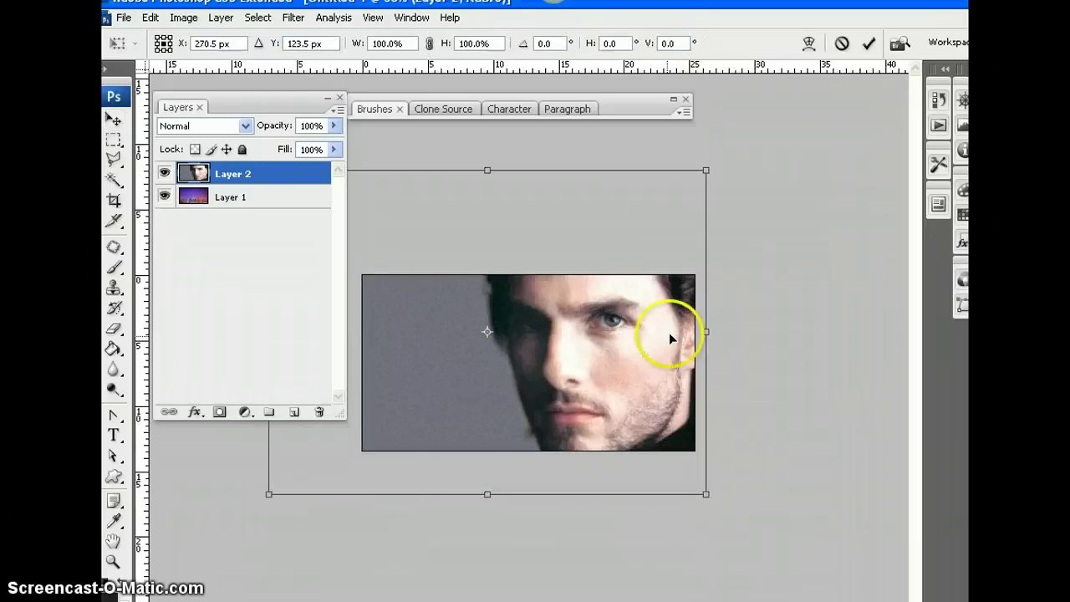
left_click_drag(706, 168, 672, 191)
left_click_drag(381, 395, 622, 347)
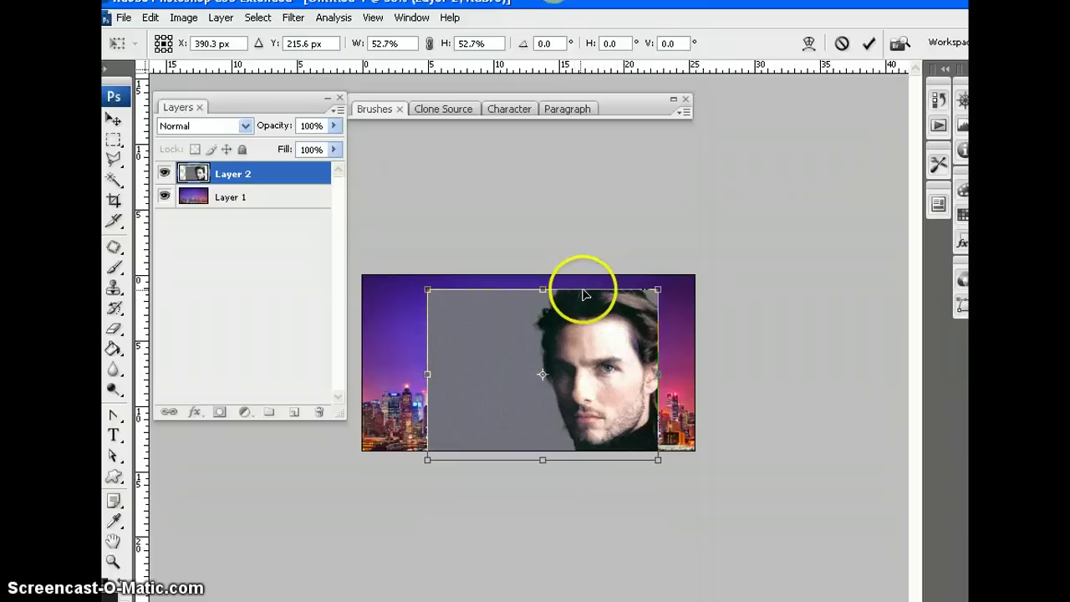
left_click_drag(552, 379, 614, 356)
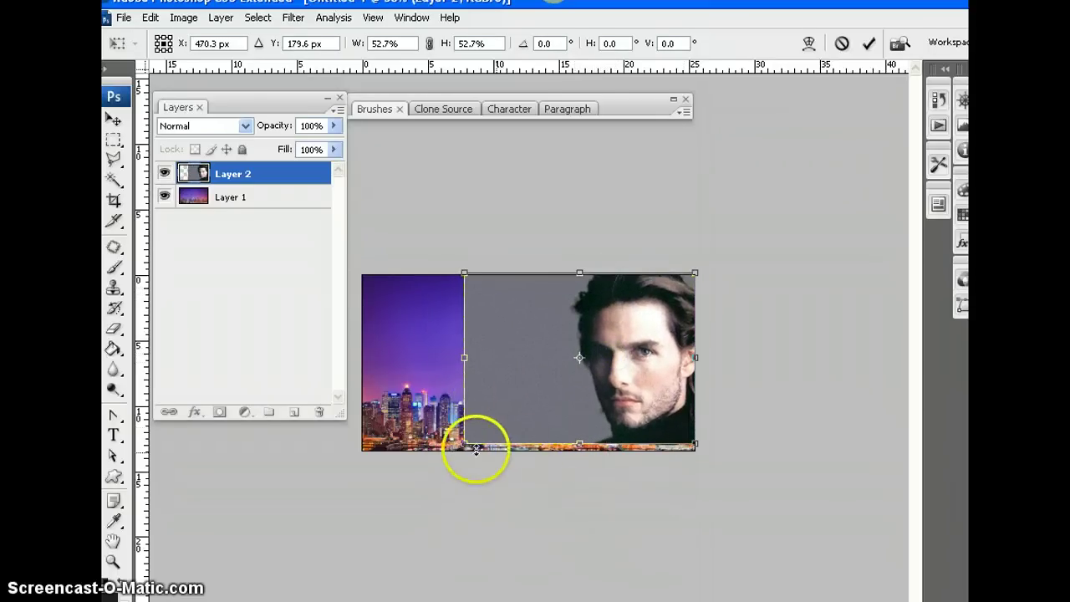
left_click_drag(576, 447, 581, 451)
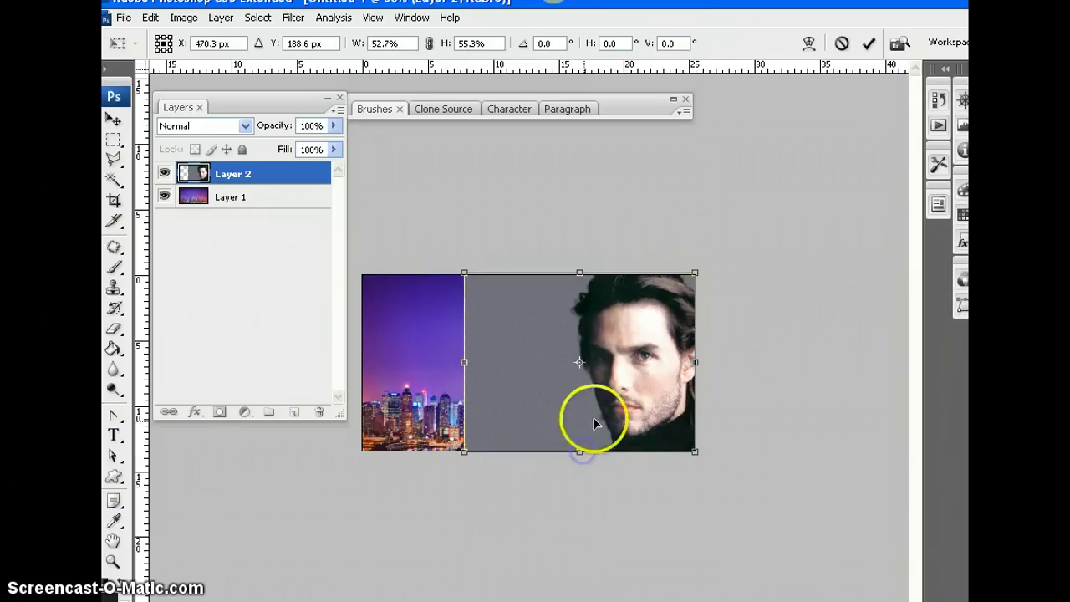
double_click(499, 400)
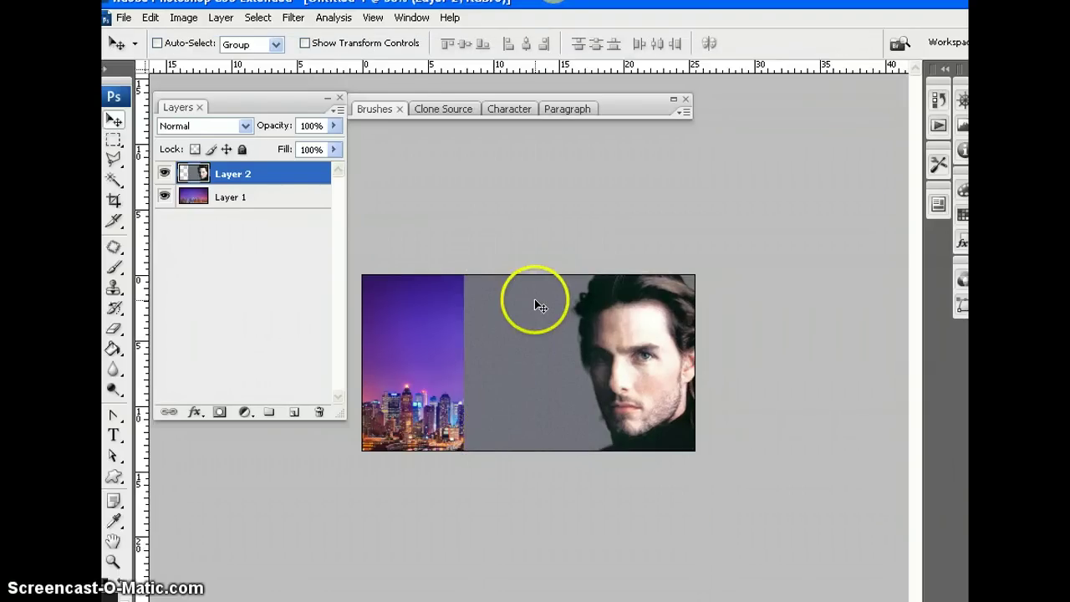
Rename Layer 2 to TomCruise and Layer 1 to New York, then select TomCruise.
right_click(228, 172)
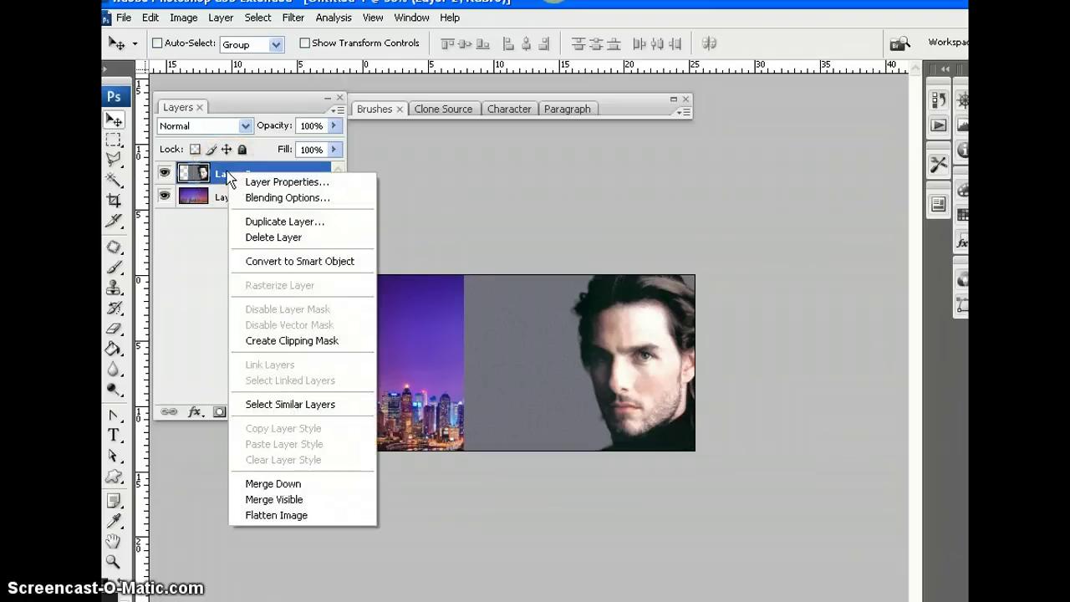
left_click(224, 175)
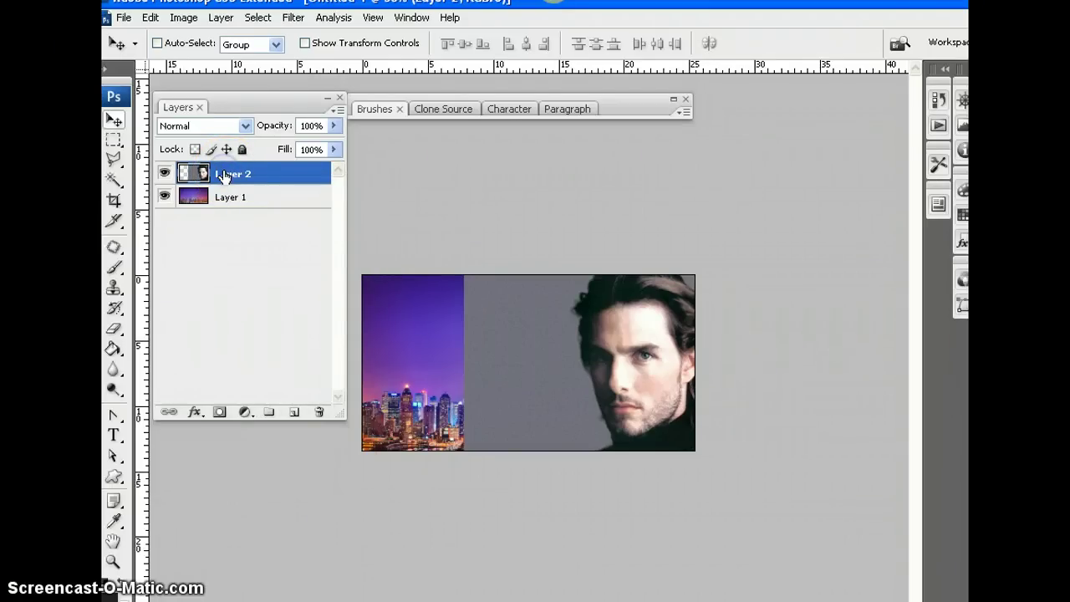
double_click(226, 174)
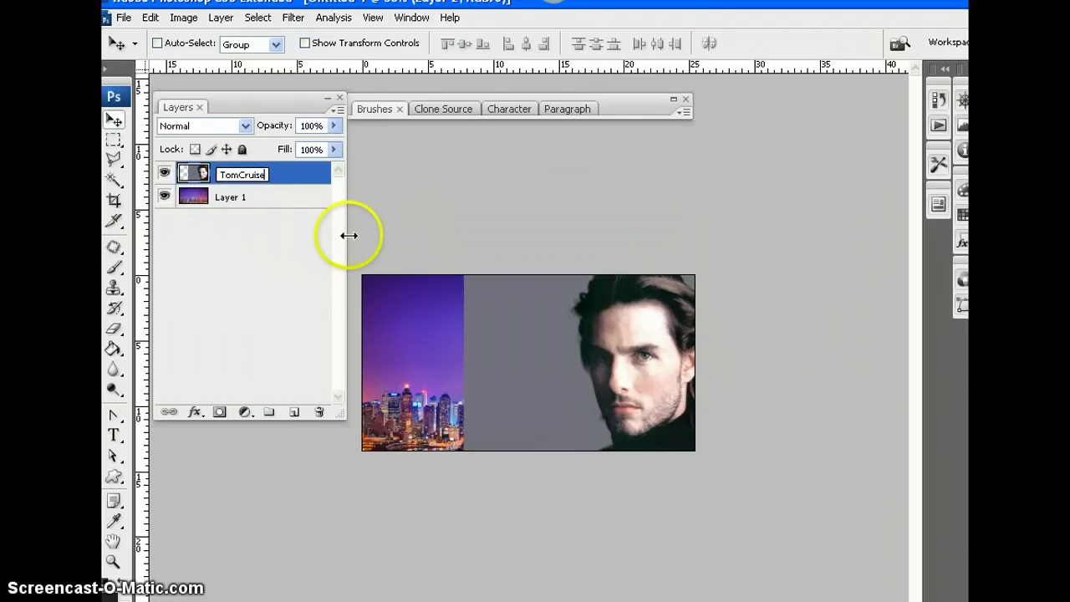
left_click(226, 201)
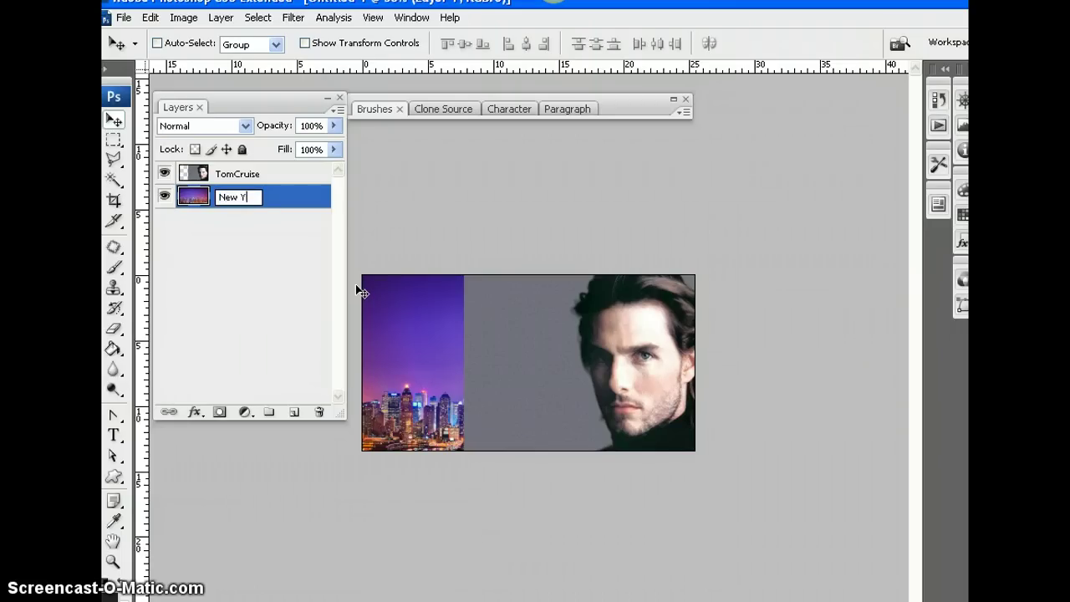
left_click(230, 224)
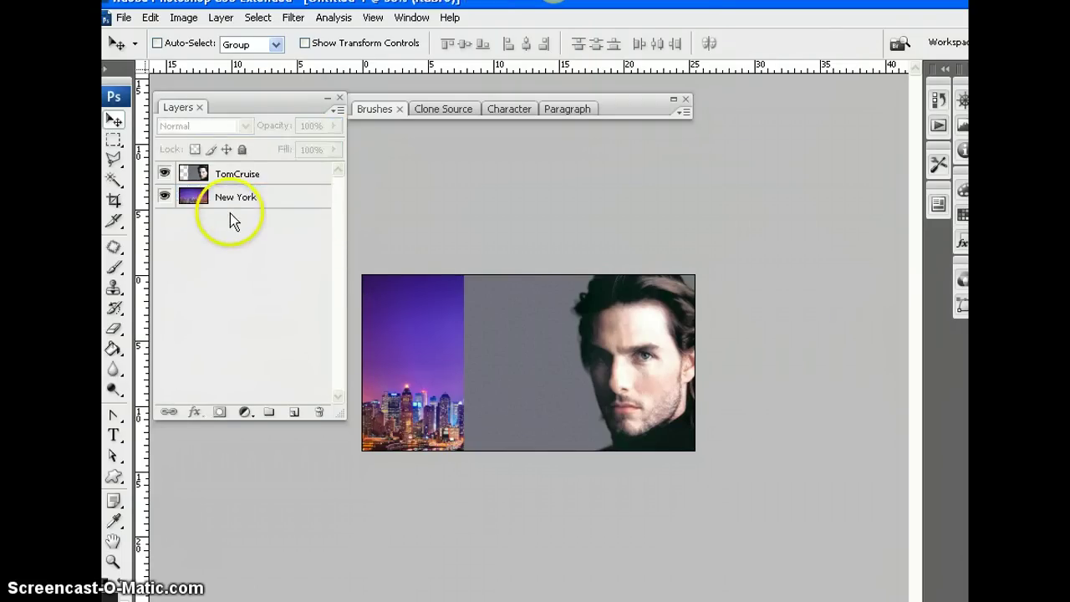
left_click(199, 210)
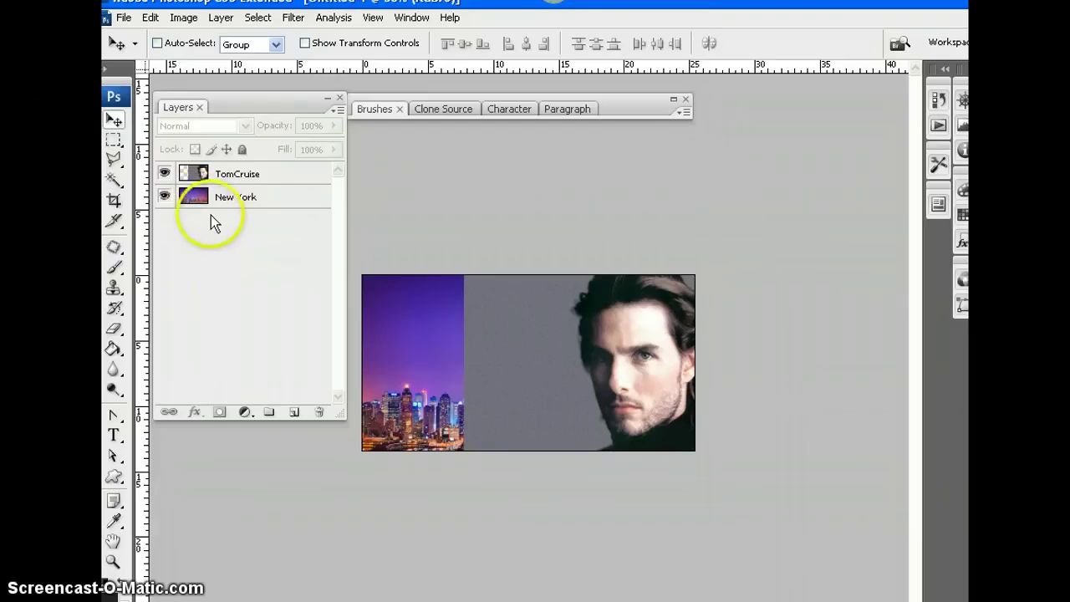
left_click(252, 175)
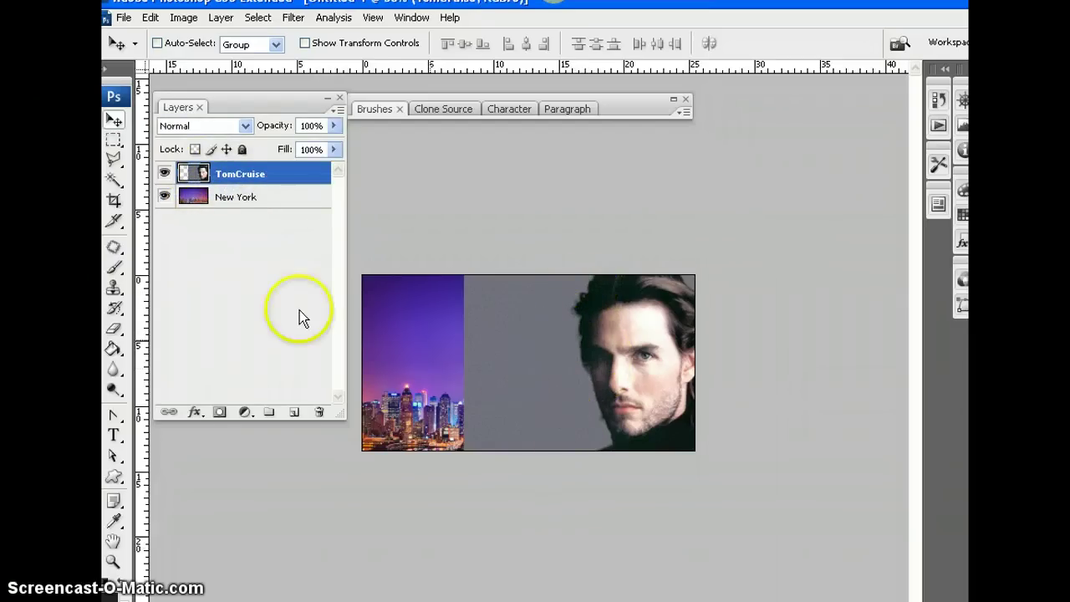
Delete the grey strip left of the face with a rectangular marquee selection, then deselect.
left_click(115, 139)
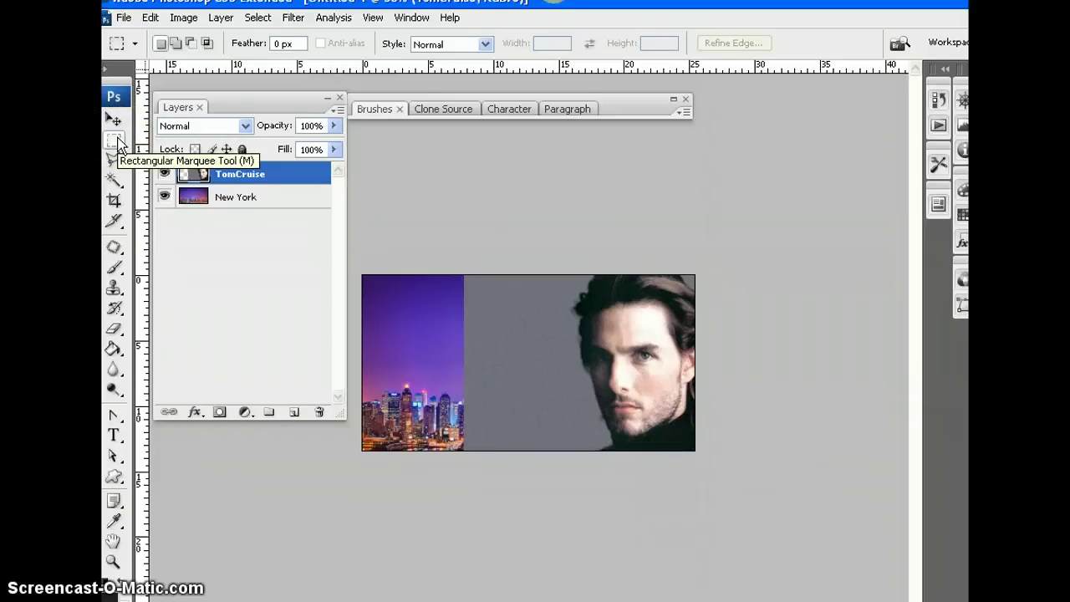
left_click_drag(448, 266, 571, 456)
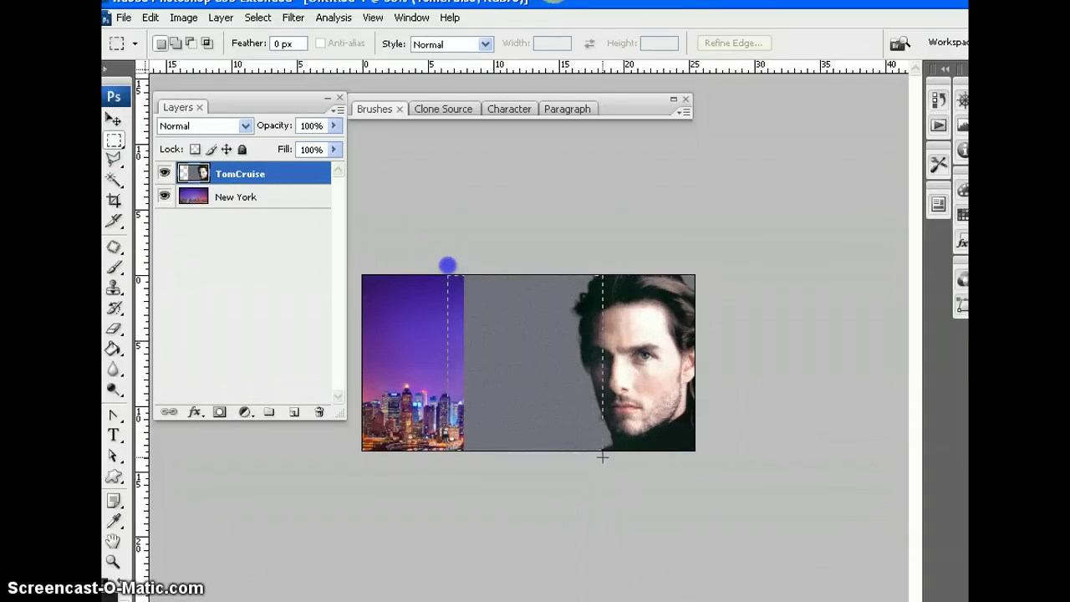
left_click_drag(569, 456, 568, 456)
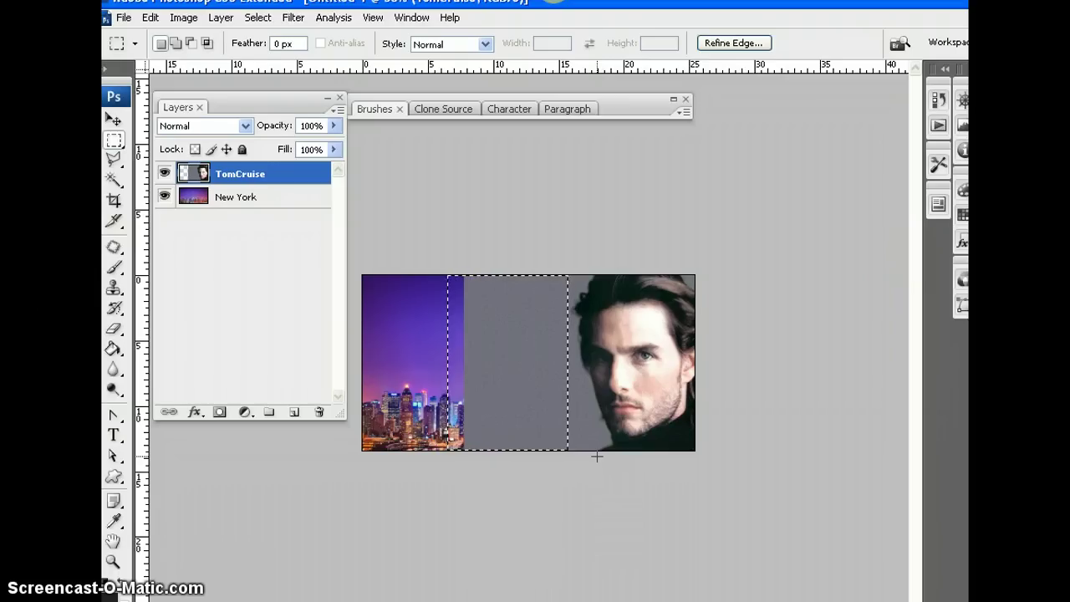
key("Delete")
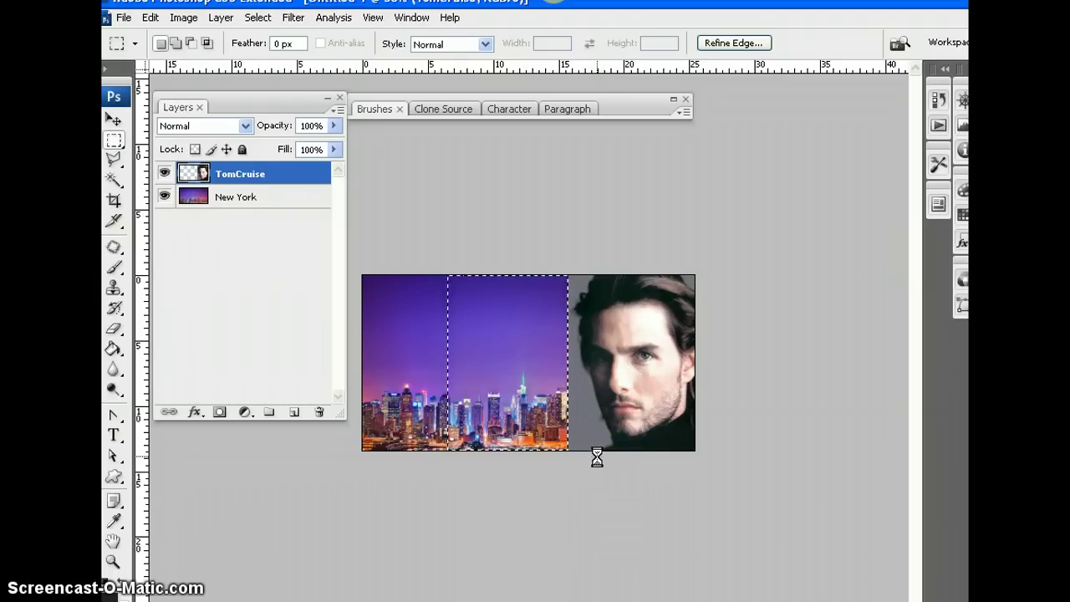
mouse_move(575, 444)
left_mouse_down()
mouse_move(573, 322)
mouse_move(592, 445)
left_mouse_up()
Trial-erase the grey seam and face area with the Eraser, then undo it.
key("ctrl+alt+0")
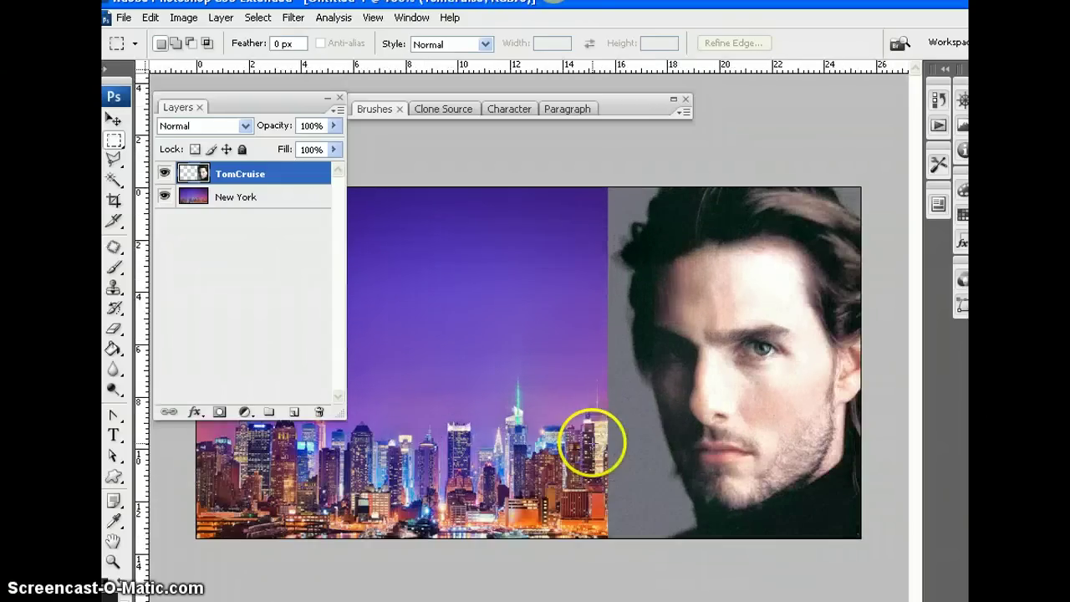
left_click(114, 329)
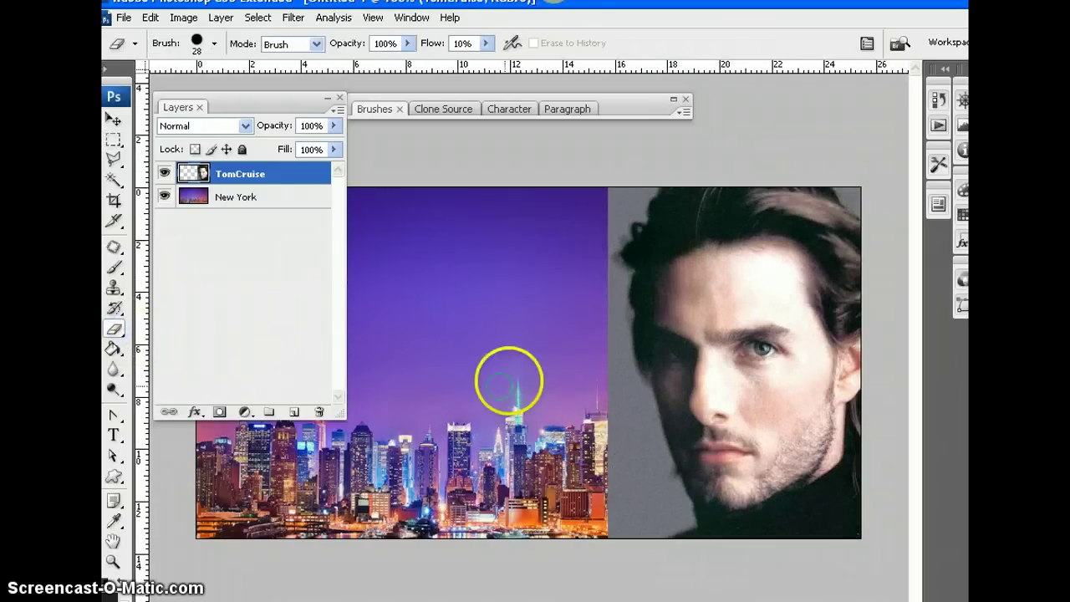
mouse_move(509, 380)
left_mouse_down()
mouse_move(627, 467)
mouse_move(589, 485)
mouse_move(621, 453)
left_mouse_up()
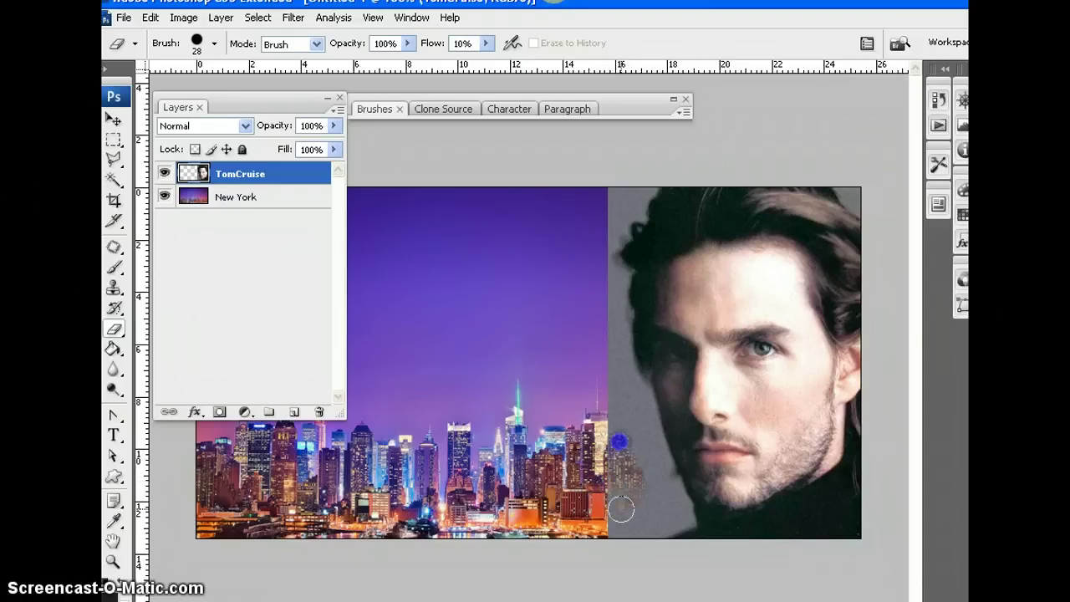
left_click_drag(618, 516, 621, 494)
left_click(571, 357)
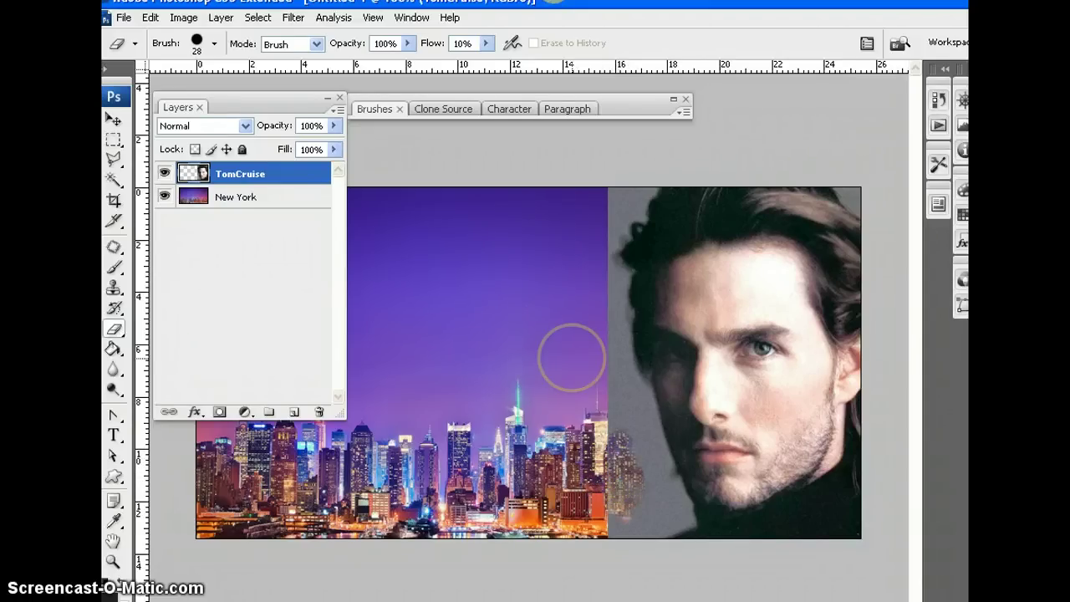
left_click(617, 417)
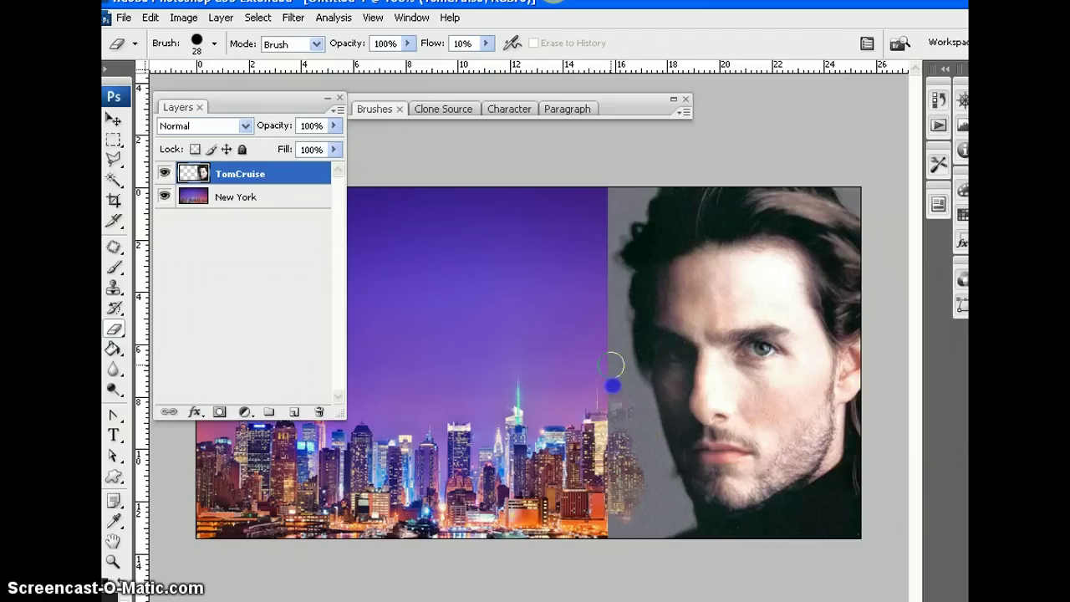
mouse_move(619, 386)
left_mouse_down()
mouse_move(642, 411)
mouse_move(749, 403)
mouse_move(770, 374)
mouse_move(683, 361)
mouse_move(650, 392)
mouse_move(727, 392)
mouse_move(711, 394)
mouse_move(747, 432)
mouse_move(744, 479)
mouse_move(712, 451)
mouse_move(729, 509)
left_mouse_up()
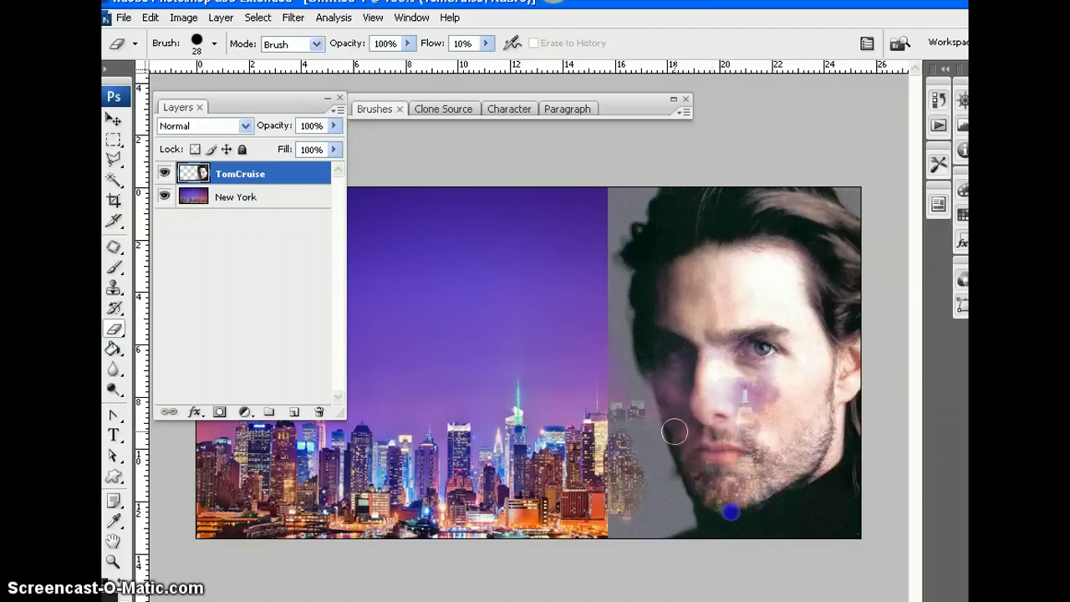
left_click(543, 443)
key("ctrl+z")
key("ctrl+z")
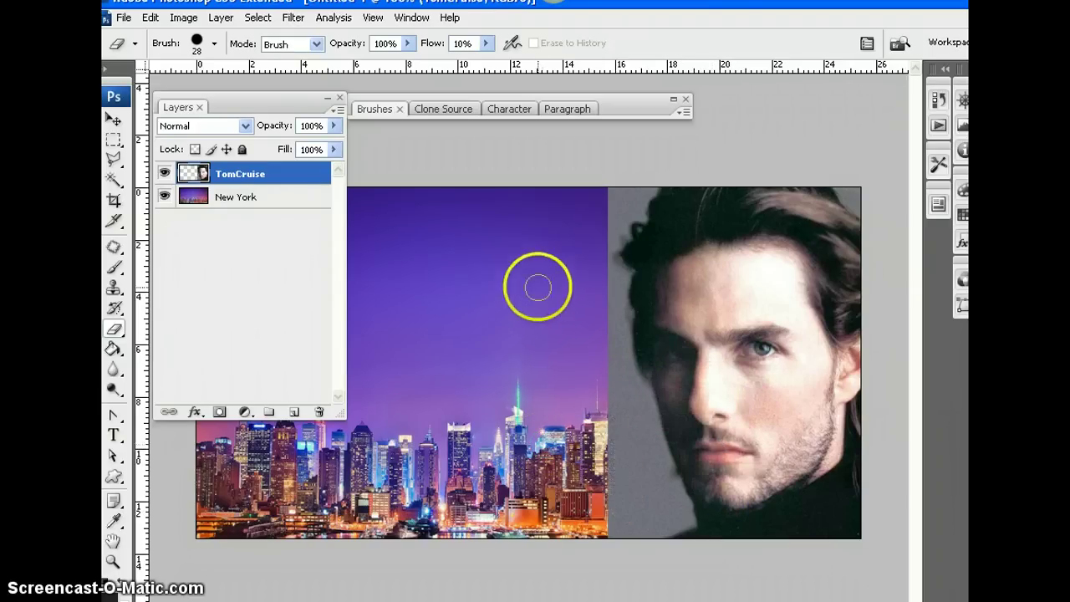
Raise the eraser flow to 100%, test erasing beside the face, and undo the strokes.
left_click_drag(432, 48, 456, 46)
left_click(114, 330)
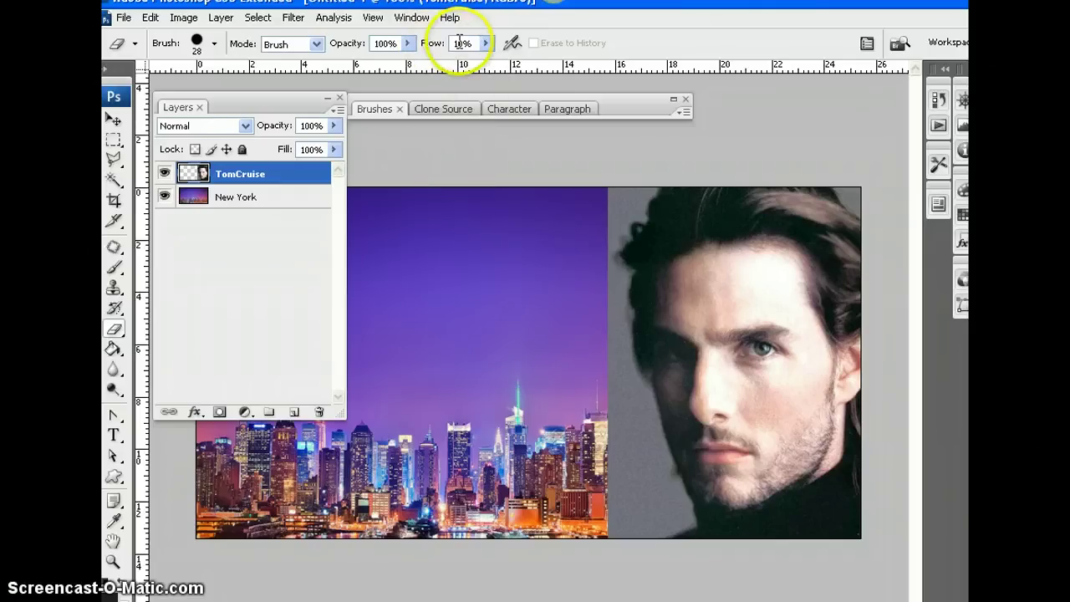
left_click(486, 42)
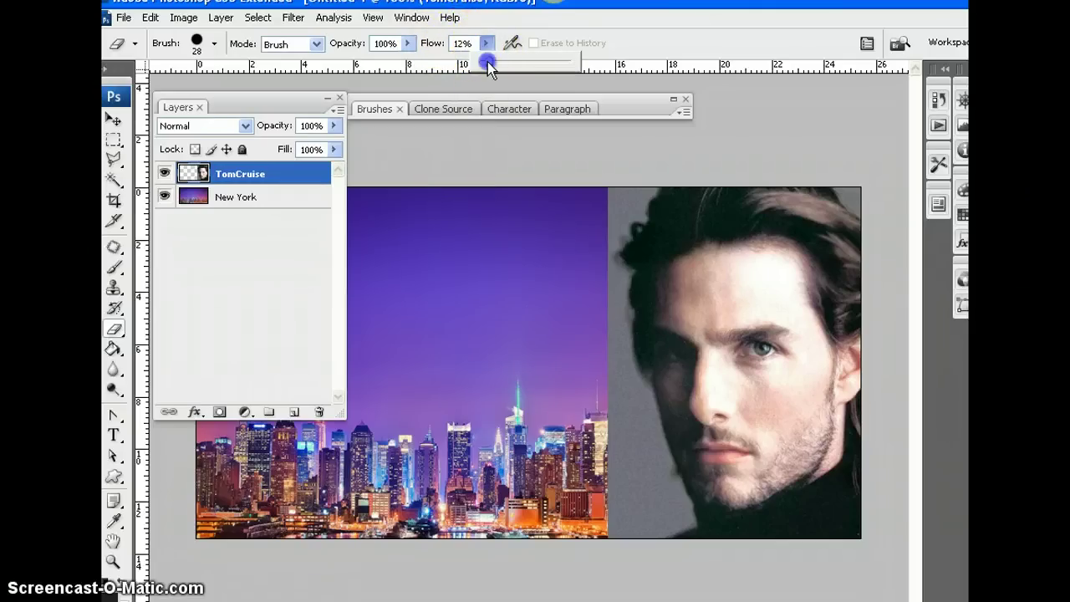
left_click_drag(487, 62, 572, 61)
left_click(579, 458)
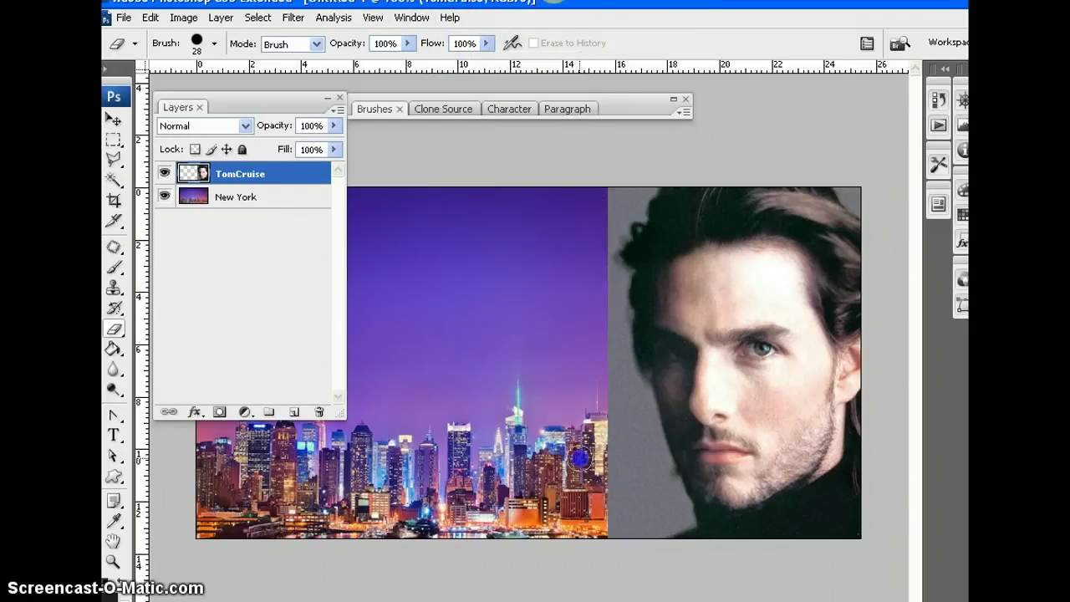
mouse_move(618, 451)
left_mouse_down()
mouse_move(670, 436)
mouse_move(633, 432)
left_mouse_up()
left_click(866, 318)
key("ctrl+alt+z")
key("ctrl+alt+z")
key("ctrl+alt+z")
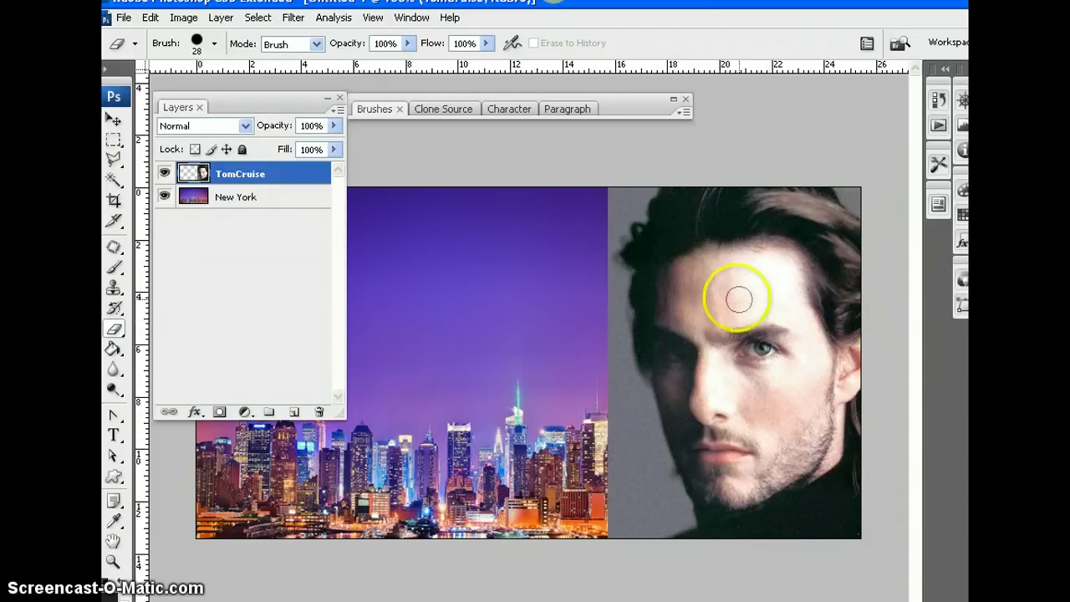
Try selecting the grey backdrop with the Magic Wand, then deselect.
left_click(113, 181)
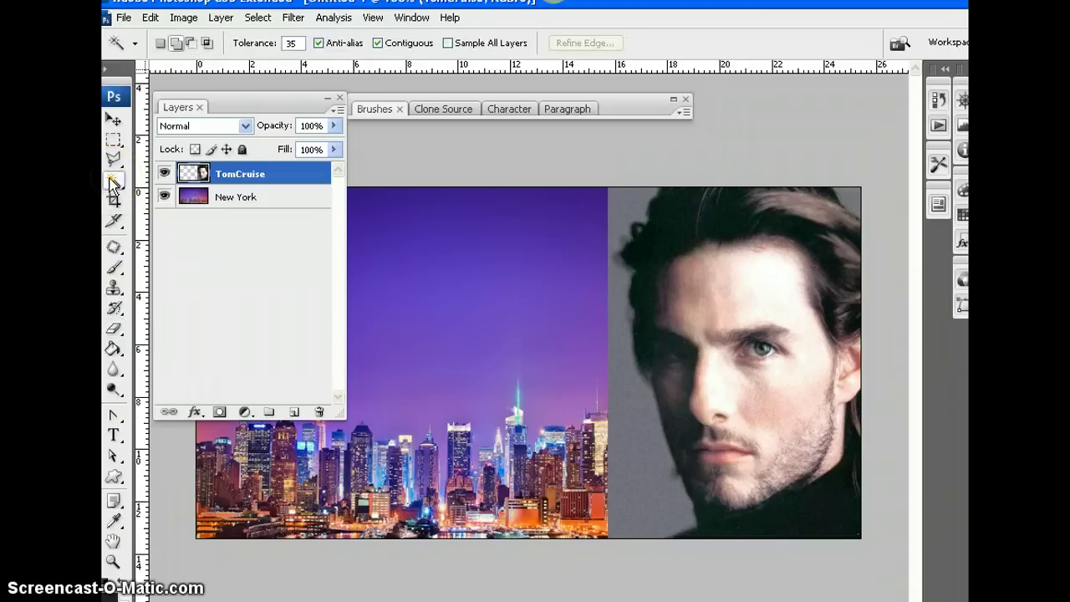
left_click(114, 185)
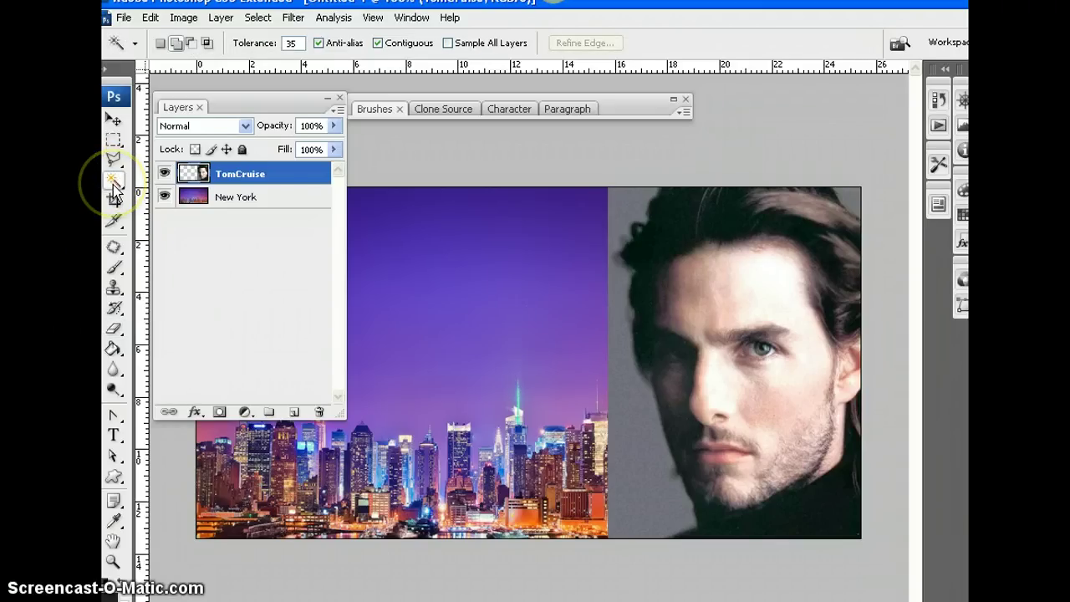
left_click(625, 447)
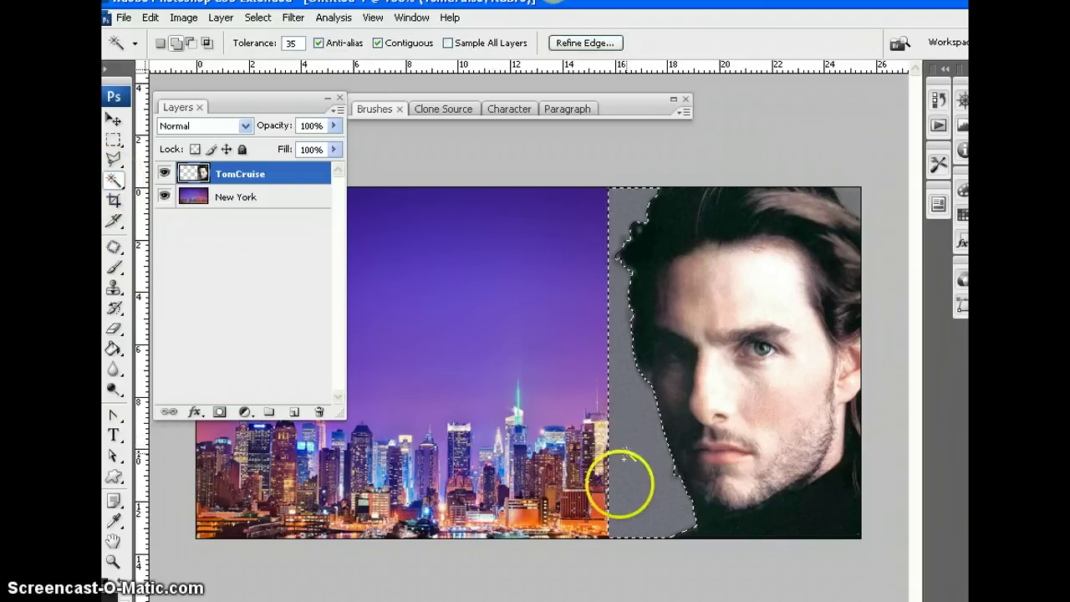
left_click(616, 275)
left_click(621, 441)
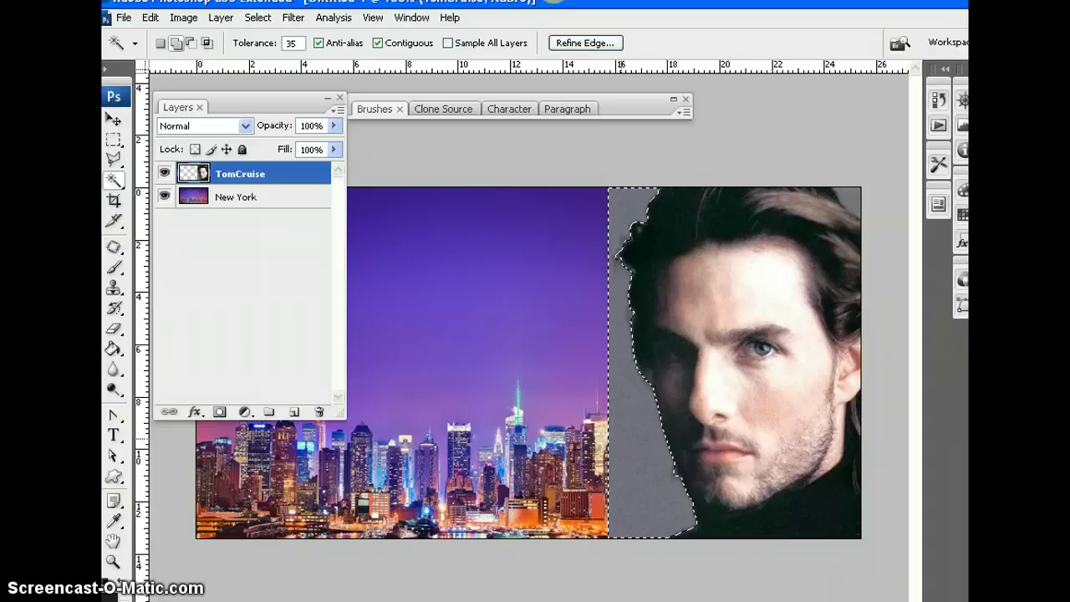
key("ctrl+d")
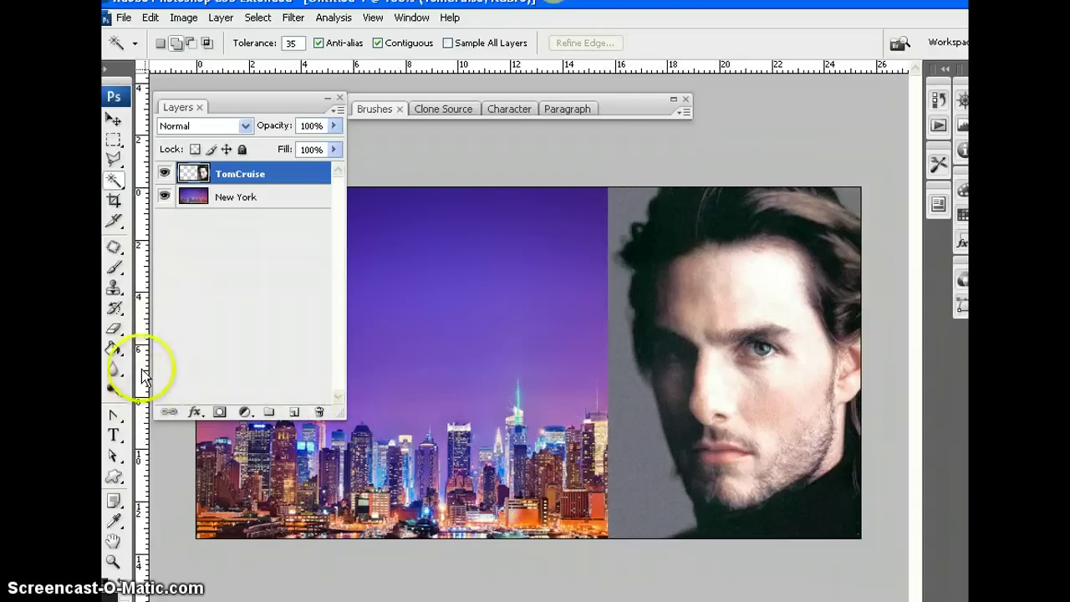
Test Magic Wand tolerances of 1 and 200 on the backdrop, deselecting each result.
left_click(114, 179)
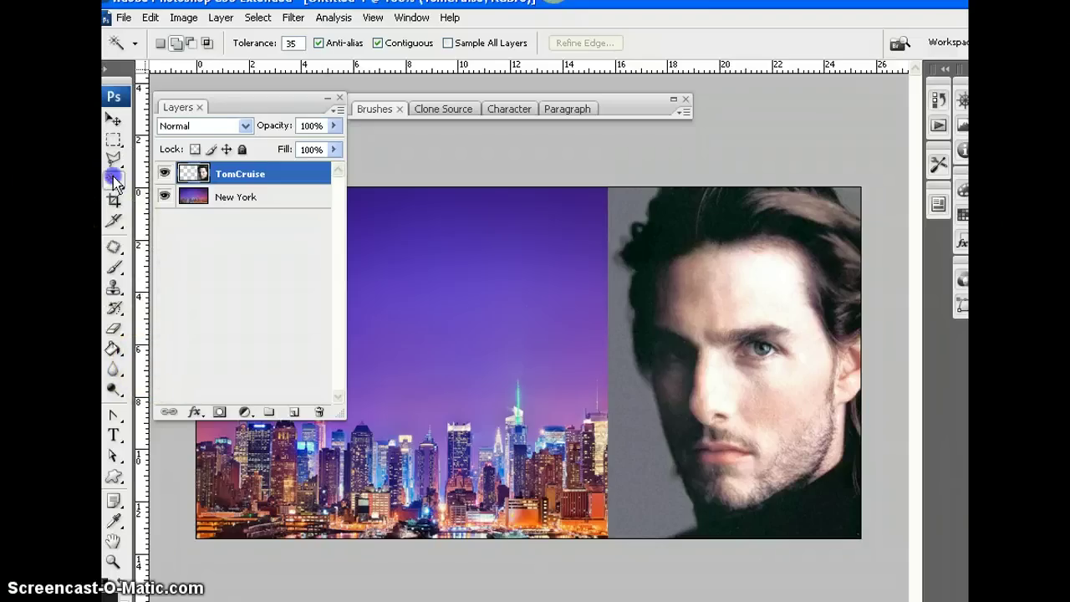
left_click(290, 43)
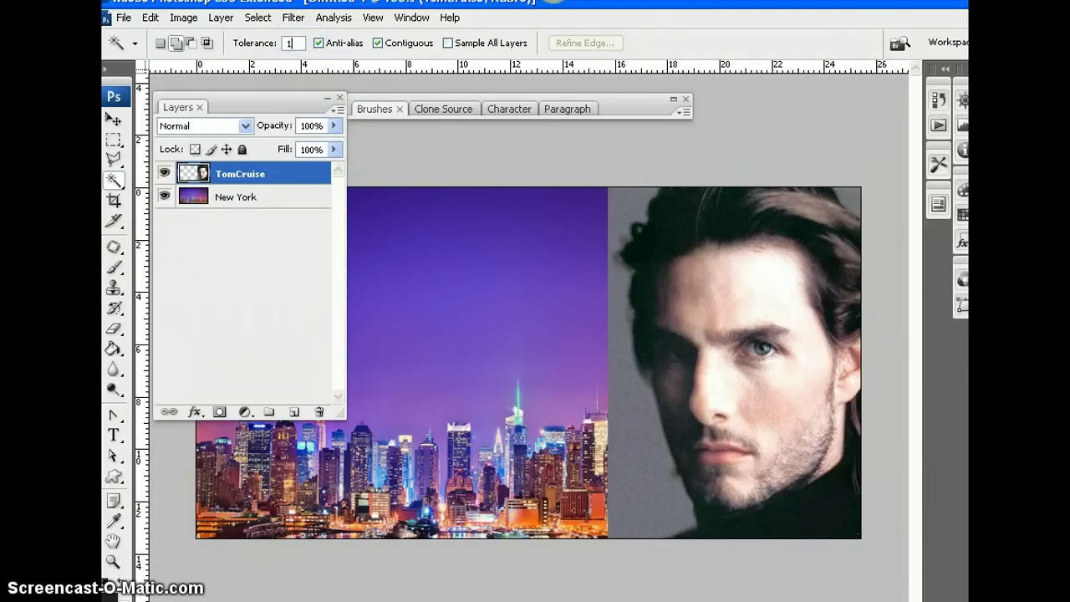
left_click(622, 421)
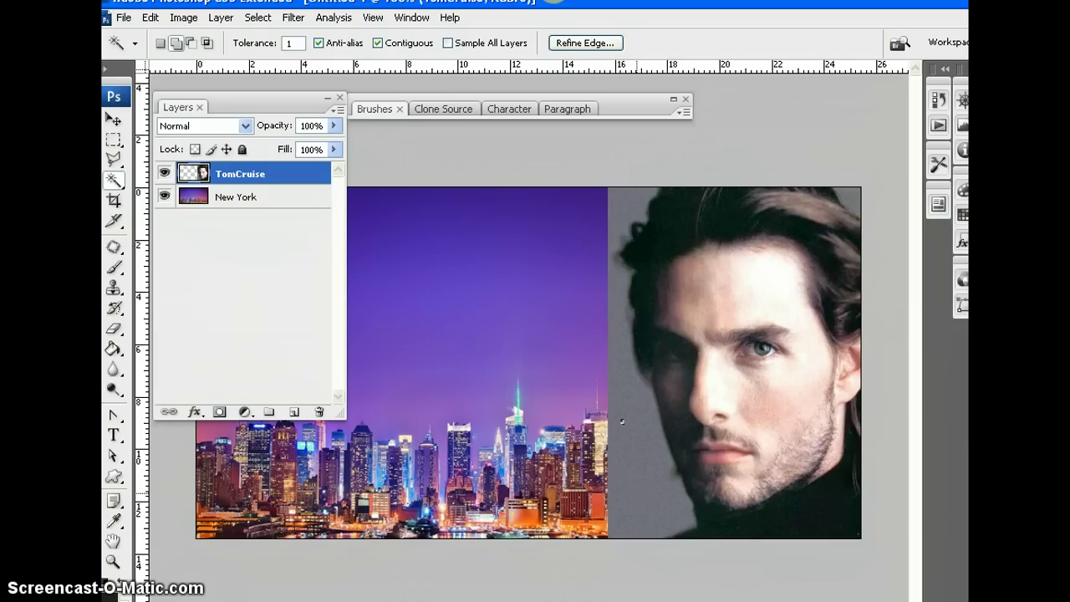
key("ctrl+d")
double_click(283, 42)
type("200")
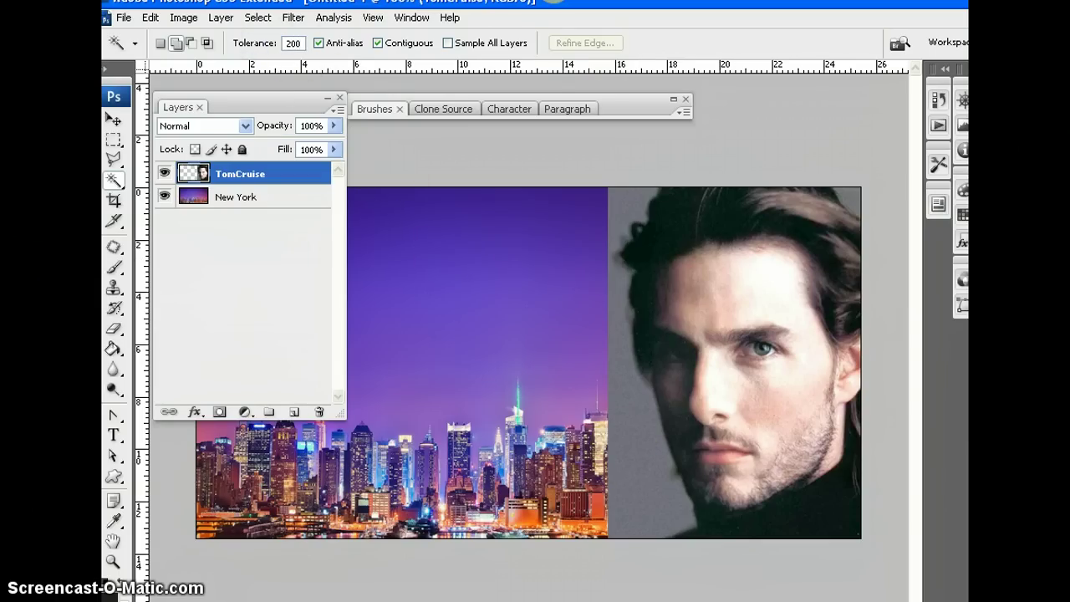
left_click(625, 459)
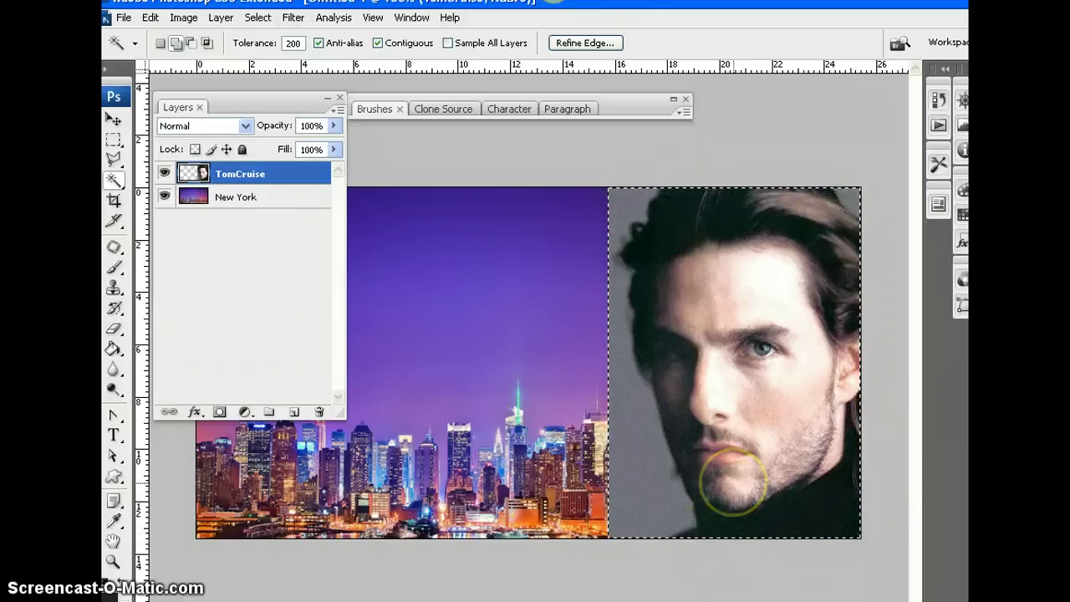
key("ctrl+d")
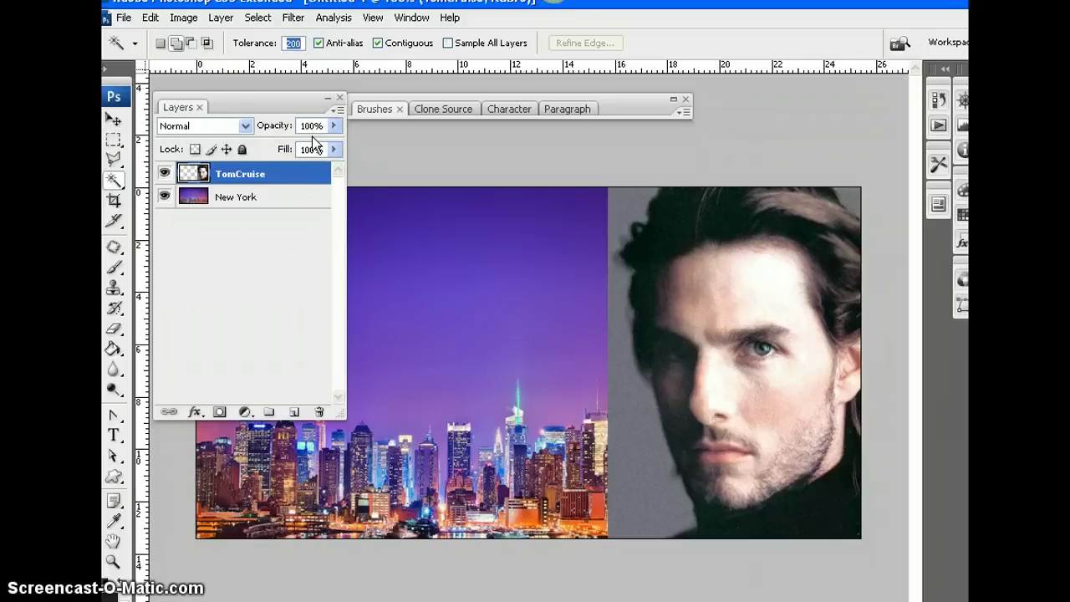
Inspect a tolerance-20 selection up close, then select the backdrop at tolerance 35.
left_click(622, 463)
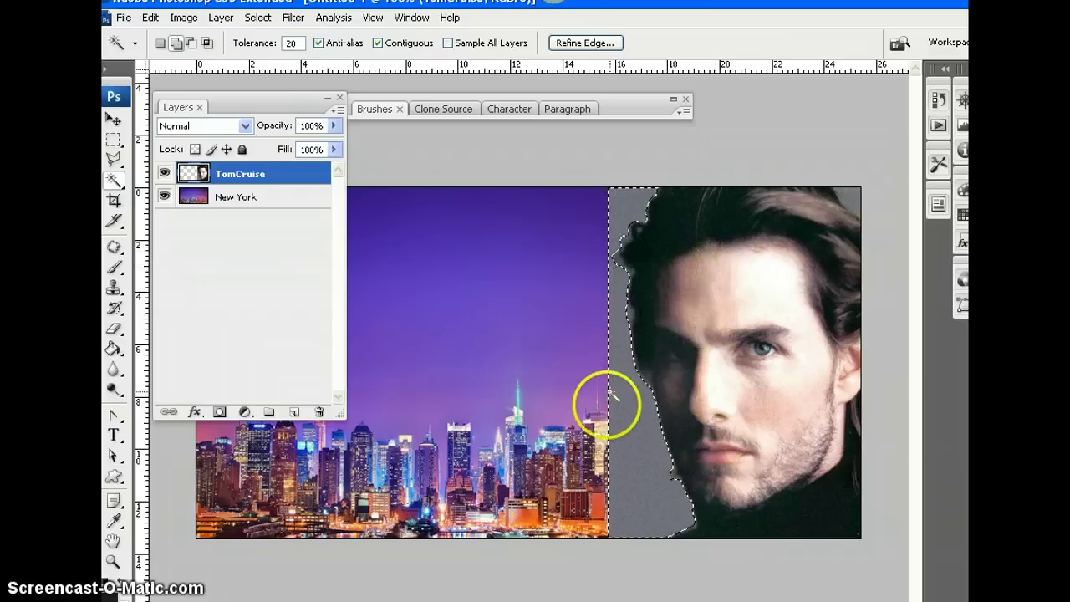
key("ctrl+plus")
key("ctrl+plus")
key("ctrl+plus")
scroll(702, 480, "right", 8)
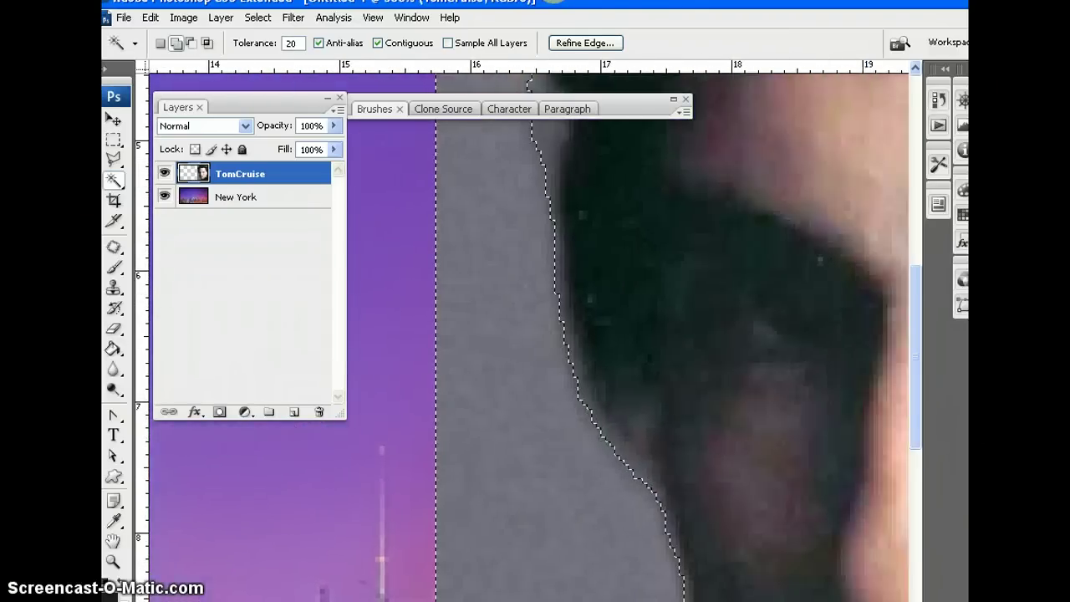
scroll(702, 480, "up", 3)
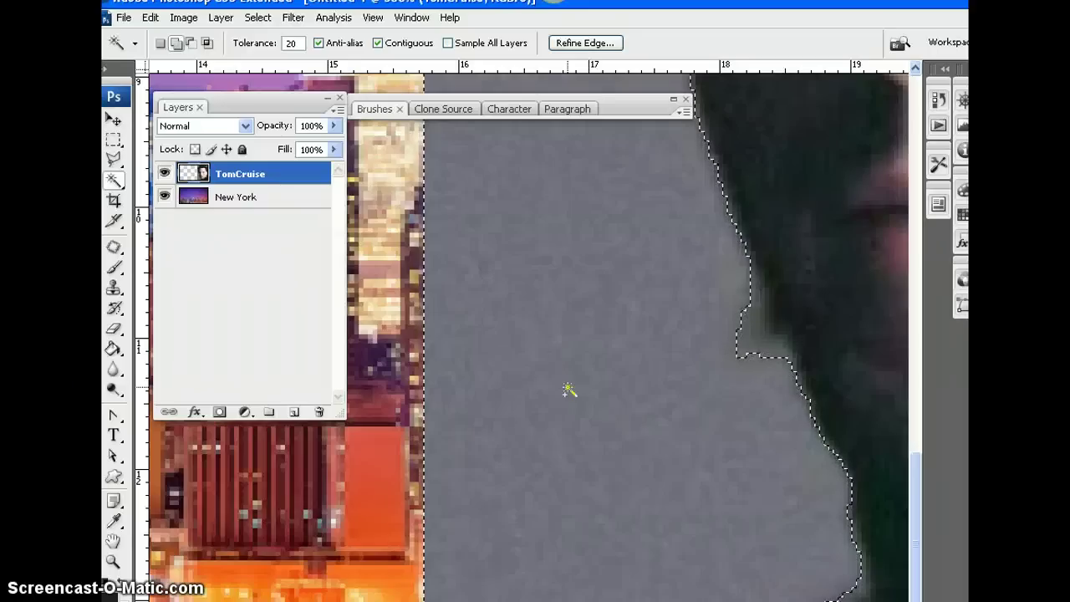
scroll(568, 392, "down", 1)
scroll(568, 391, "down", 3)
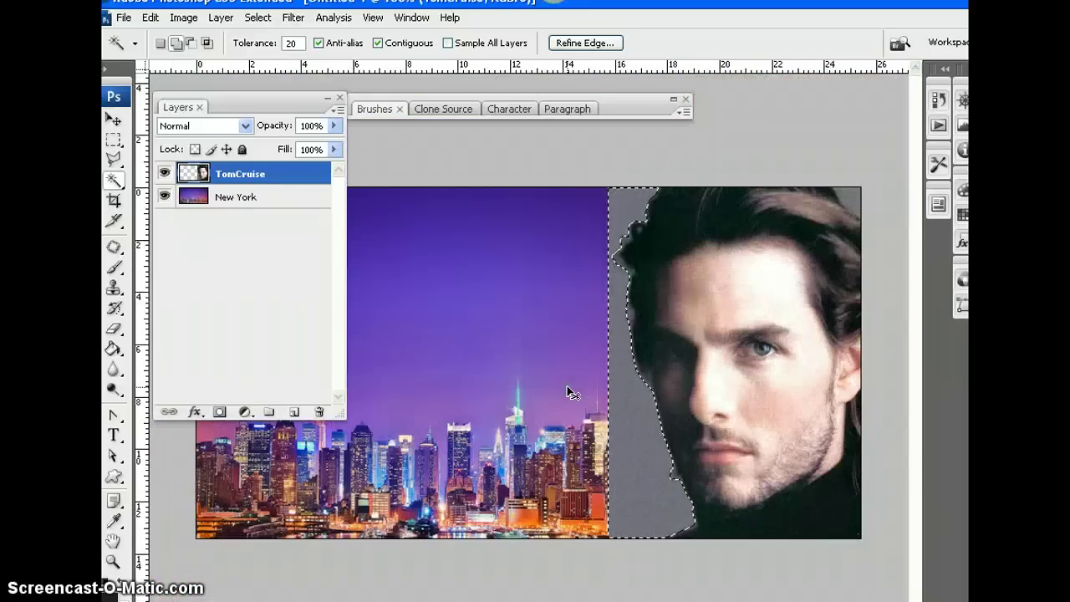
left_click(548, 355)
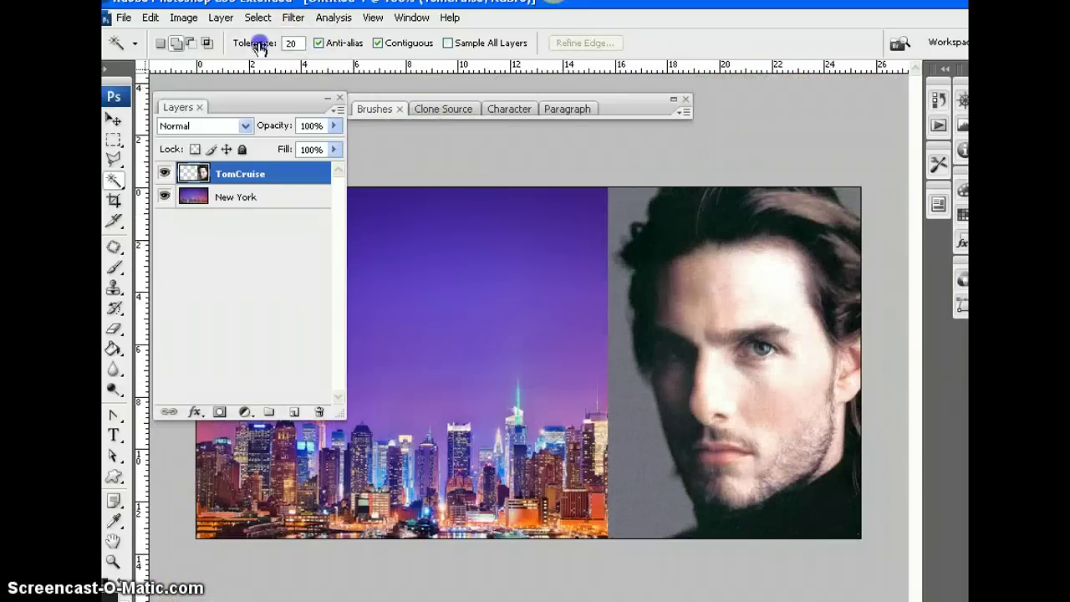
type("35")
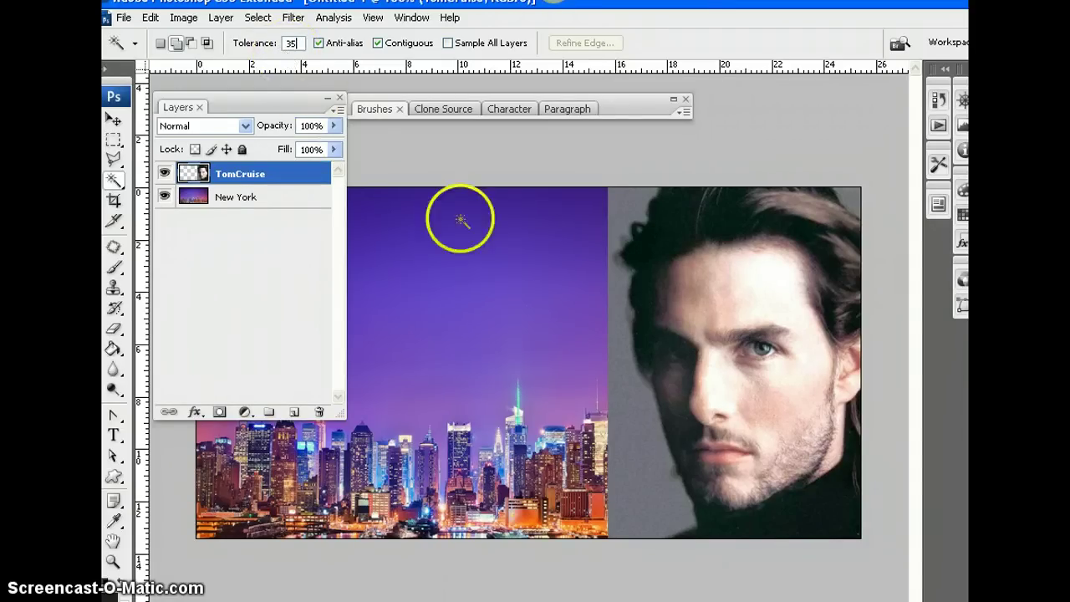
left_click(626, 458)
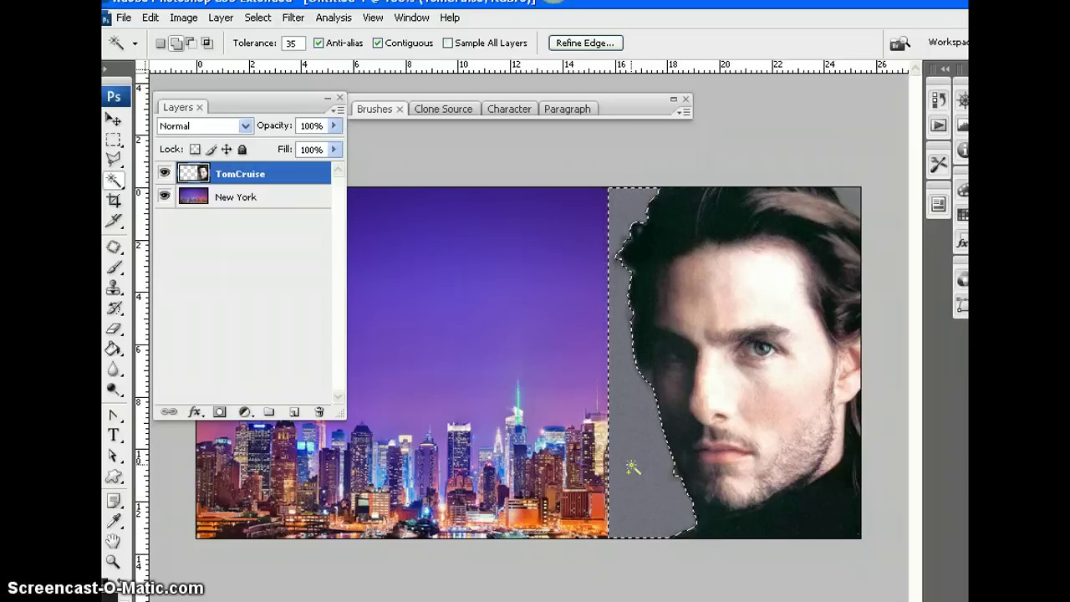
Delete the selected backdrop, then remove the leftover top-right grey patch at tolerance 10.
key("Delete")
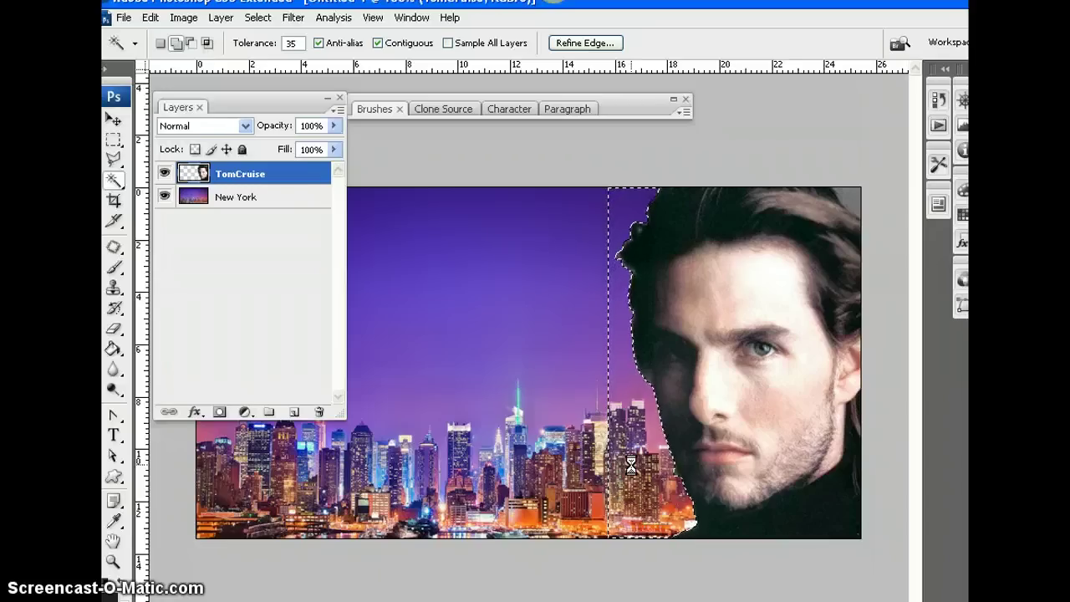
key("ctrl+d")
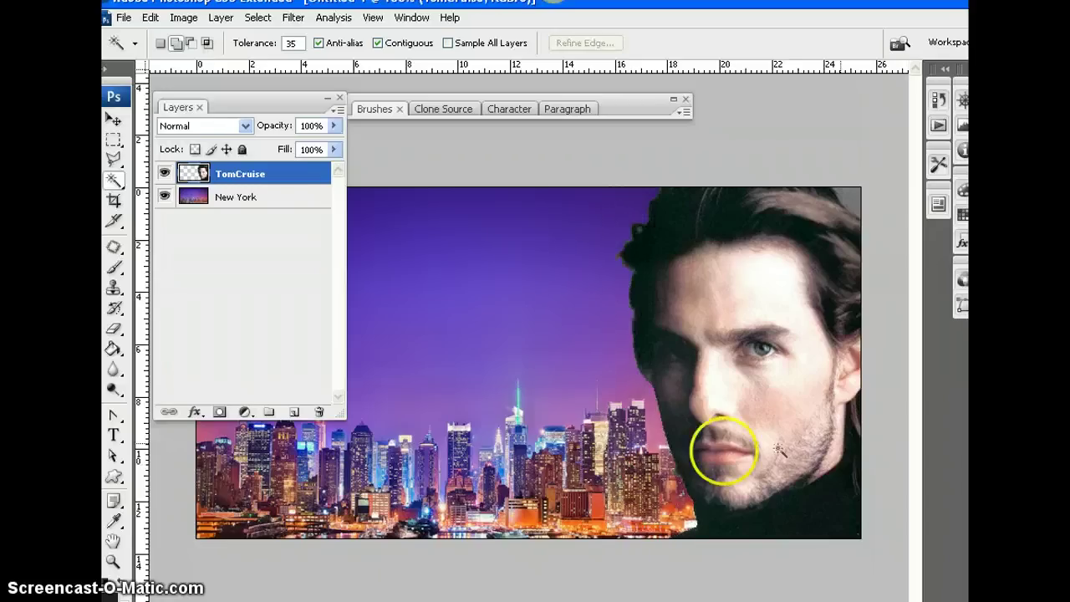
left_click(841, 195)
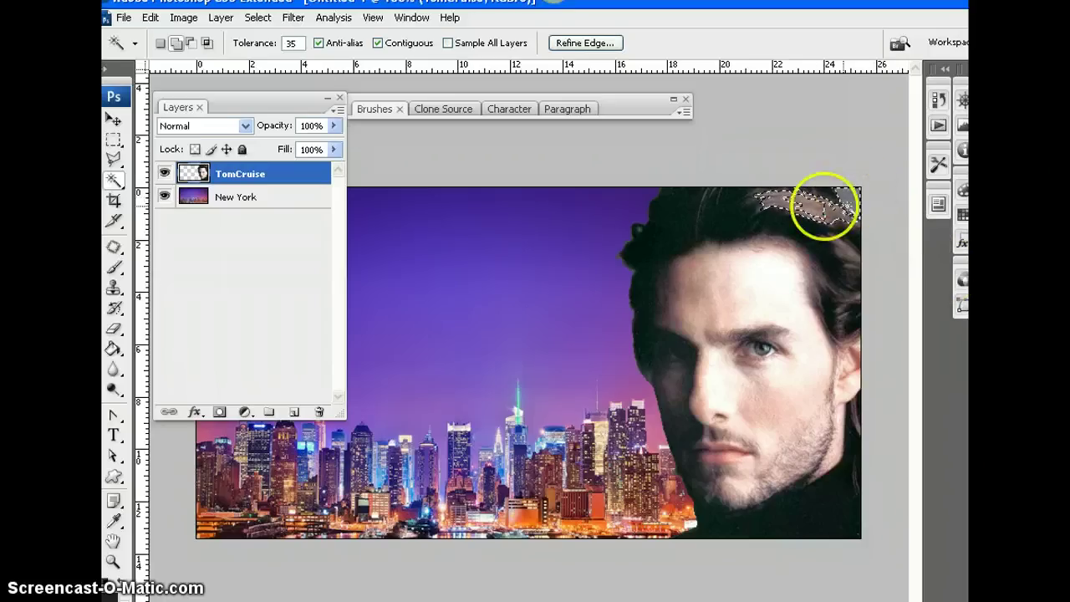
key("Delete")
key("ctrl+d")
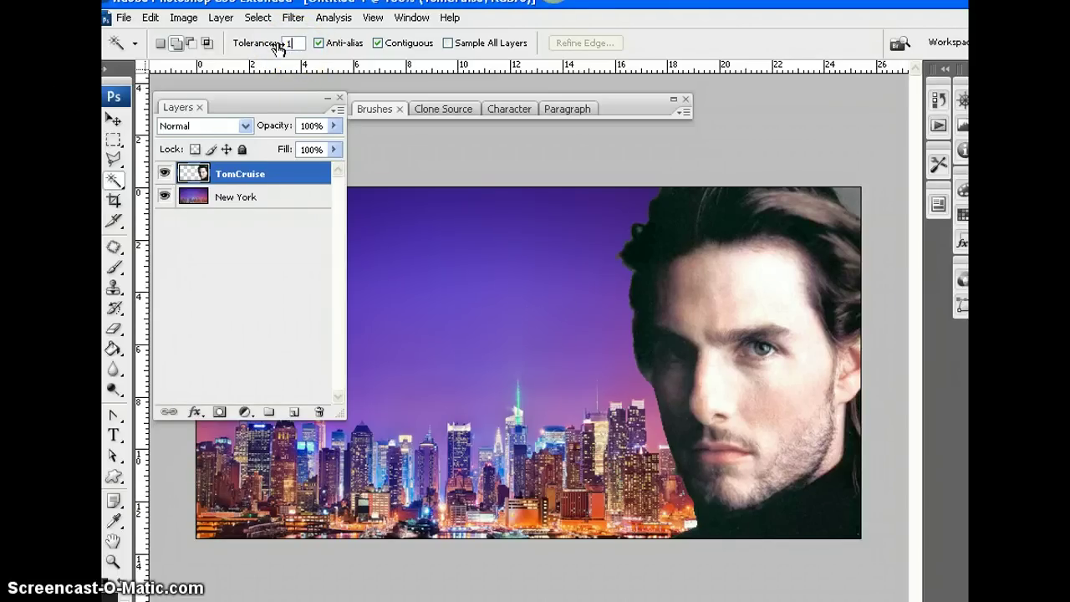
type("0")
left_click(848, 199)
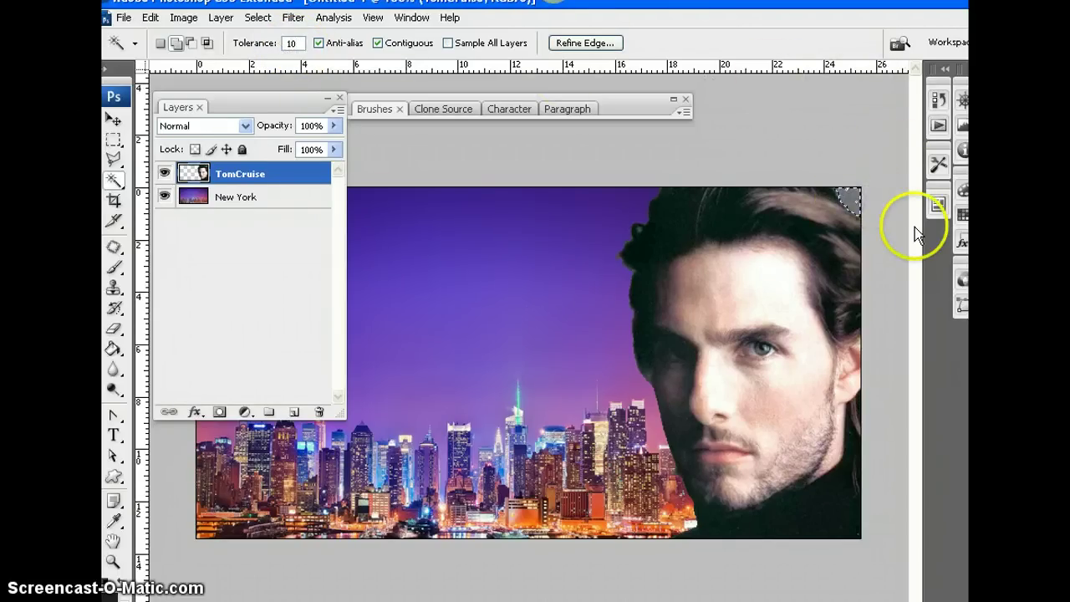
key("Delete")
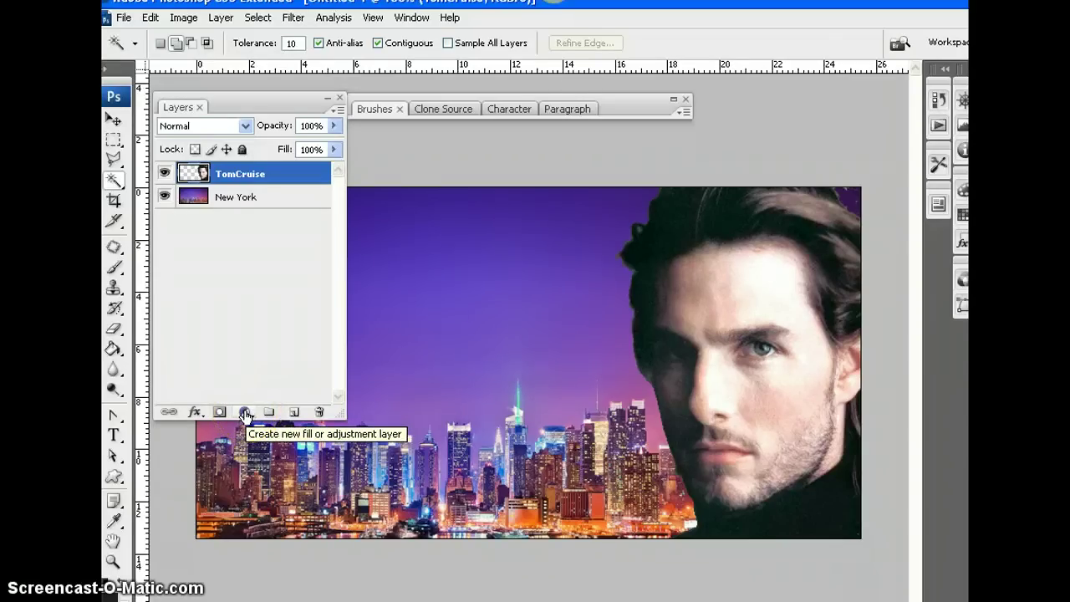
Add a Levels adjustment layer with the black input level at 131 and apply it.
left_click(245, 412)
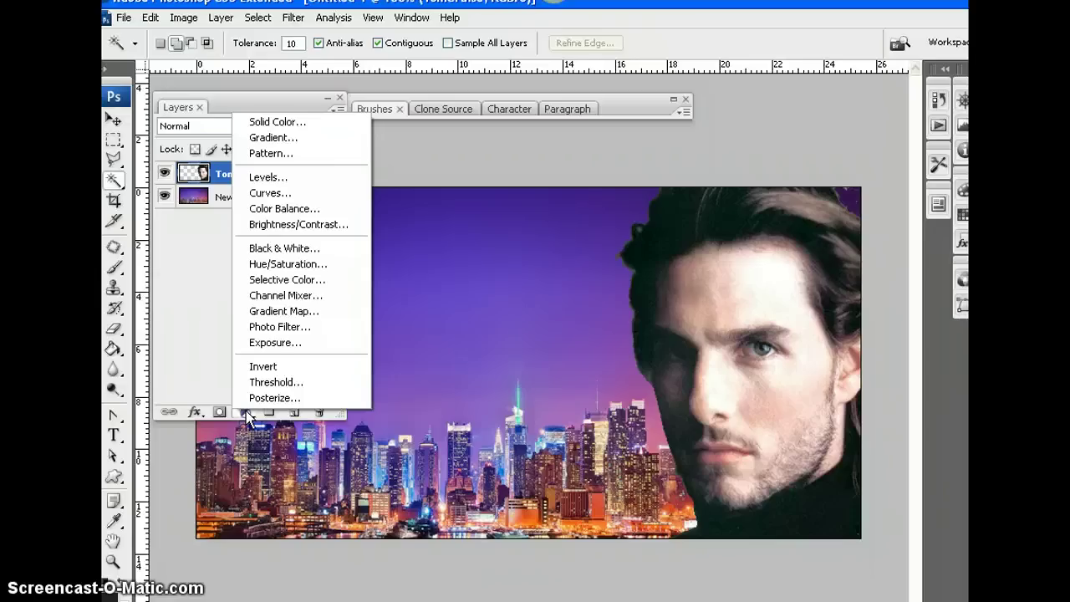
left_click(278, 180)
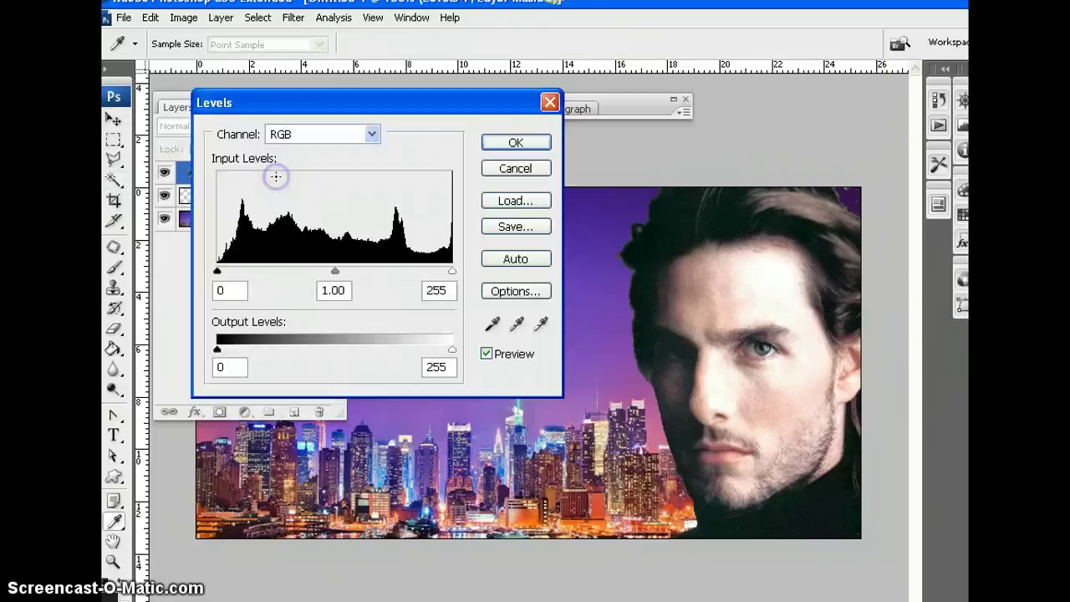
left_click_drag(354, 110, 491, 110)
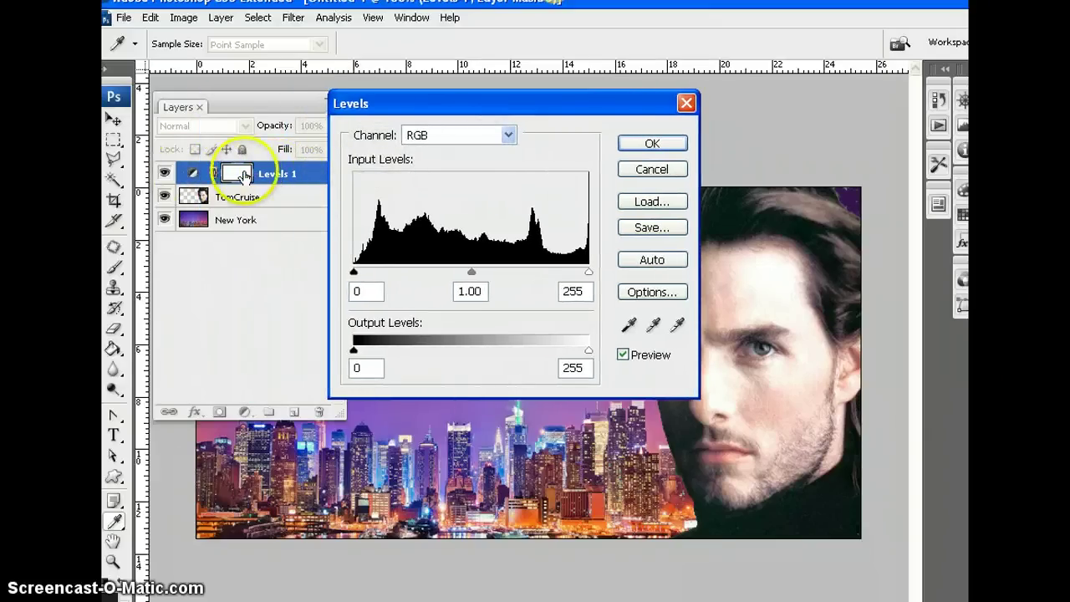
left_click_drag(575, 105, 445, 34)
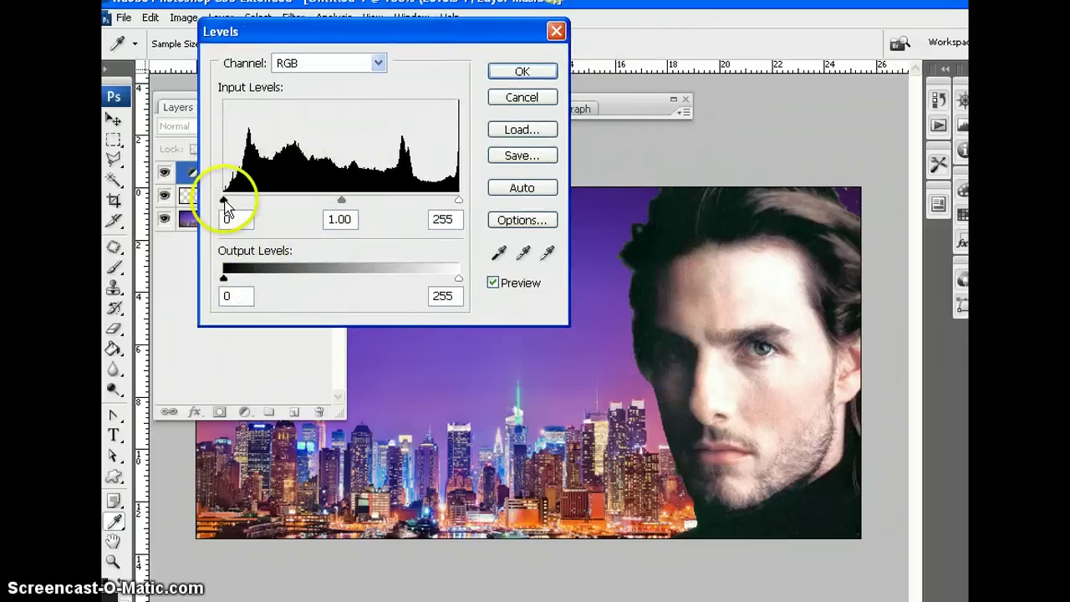
left_click_drag(226, 200, 345, 200)
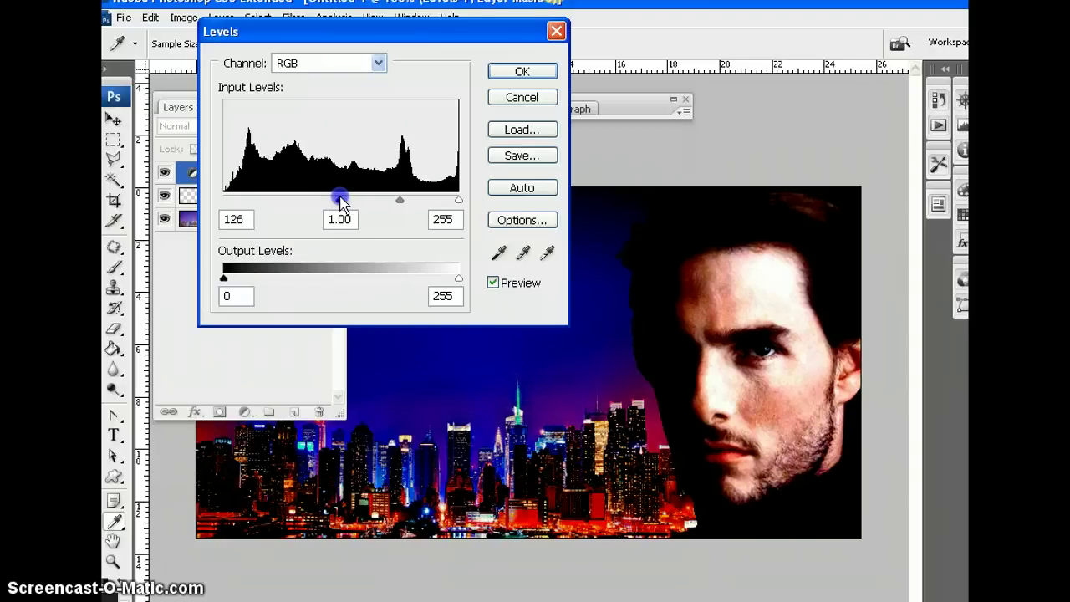
left_click_drag(401, 199, 458, 201)
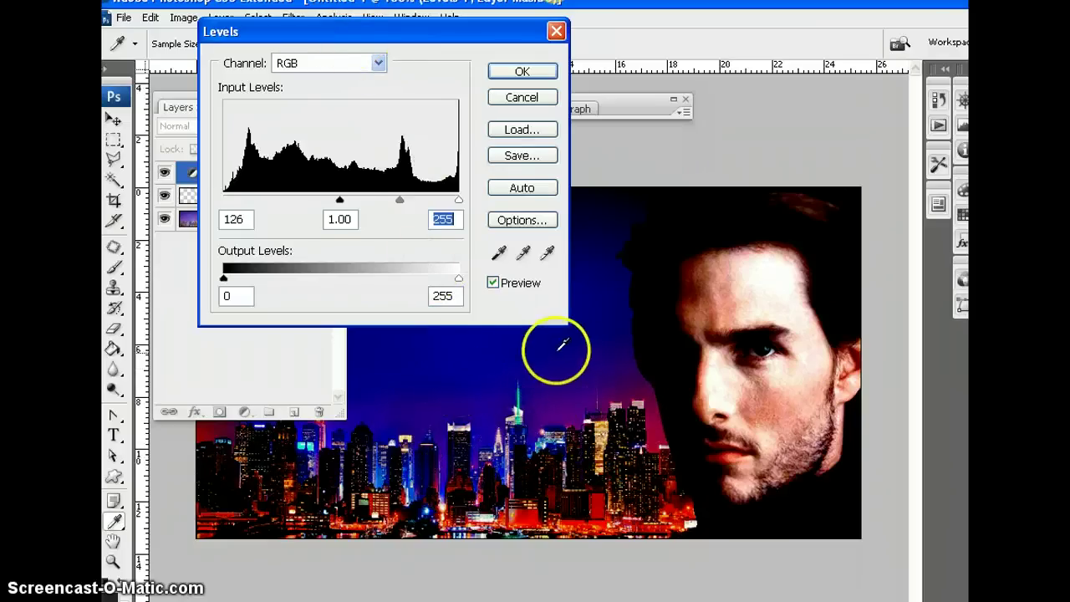
mouse_move(339, 200)
left_mouse_down()
mouse_move(223, 201)
mouse_move(356, 201)
mouse_move(339, 200)
left_mouse_up()
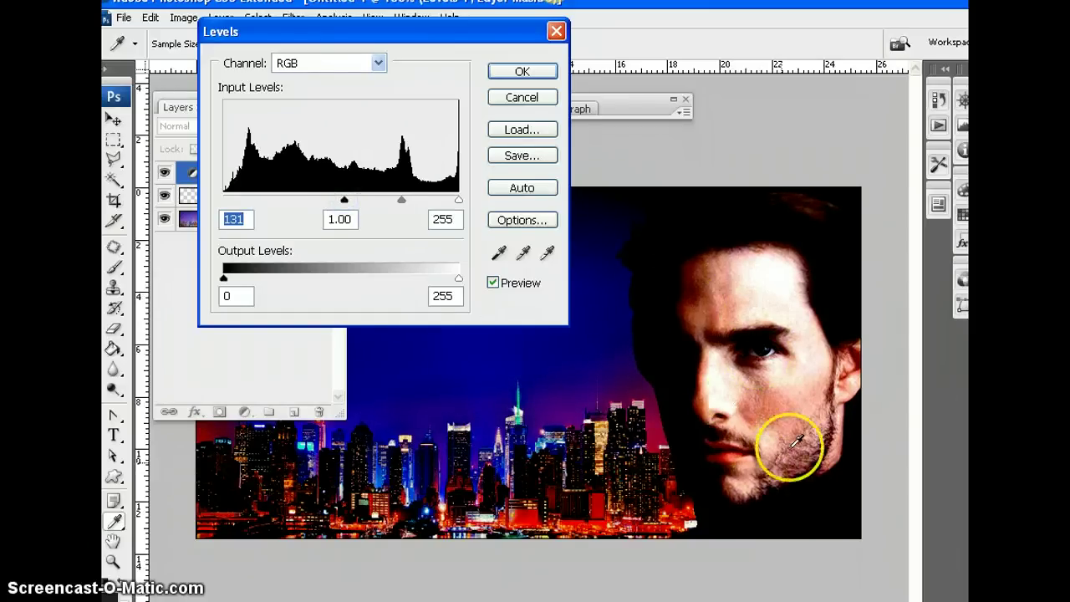
left_click(522, 73)
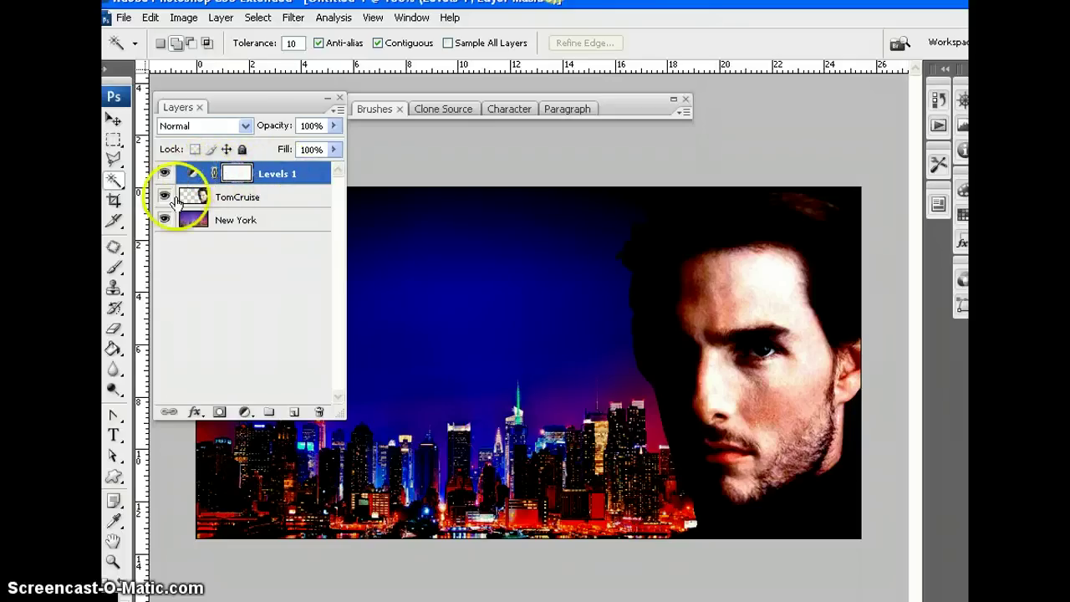
Clip Levels 1 to the TomCruise layer with Create Clipping Mask, reapplying it after an undo.
right_click(279, 176)
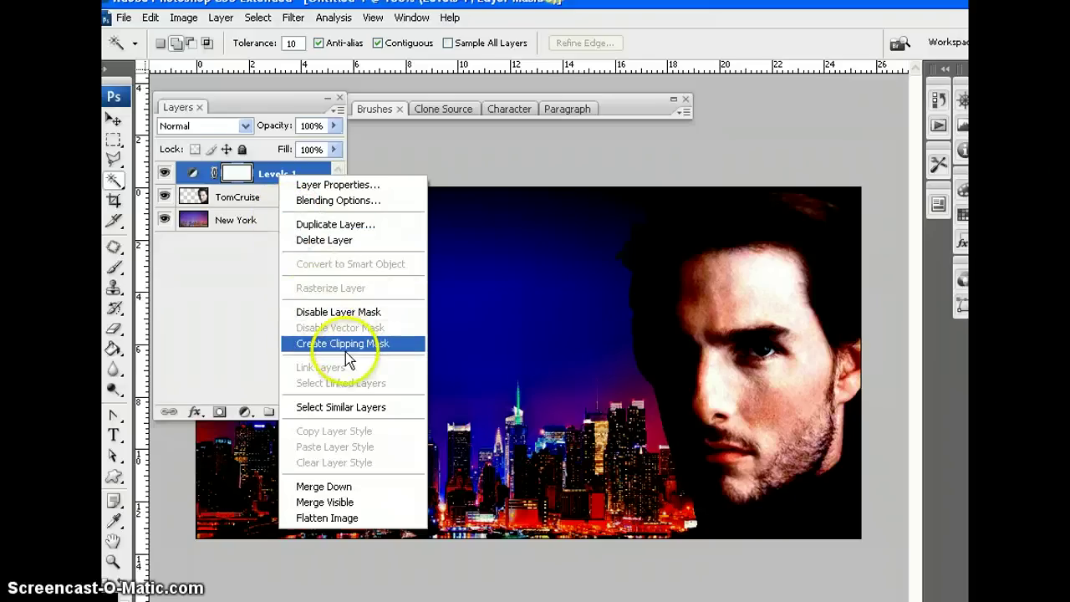
left_click(374, 344)
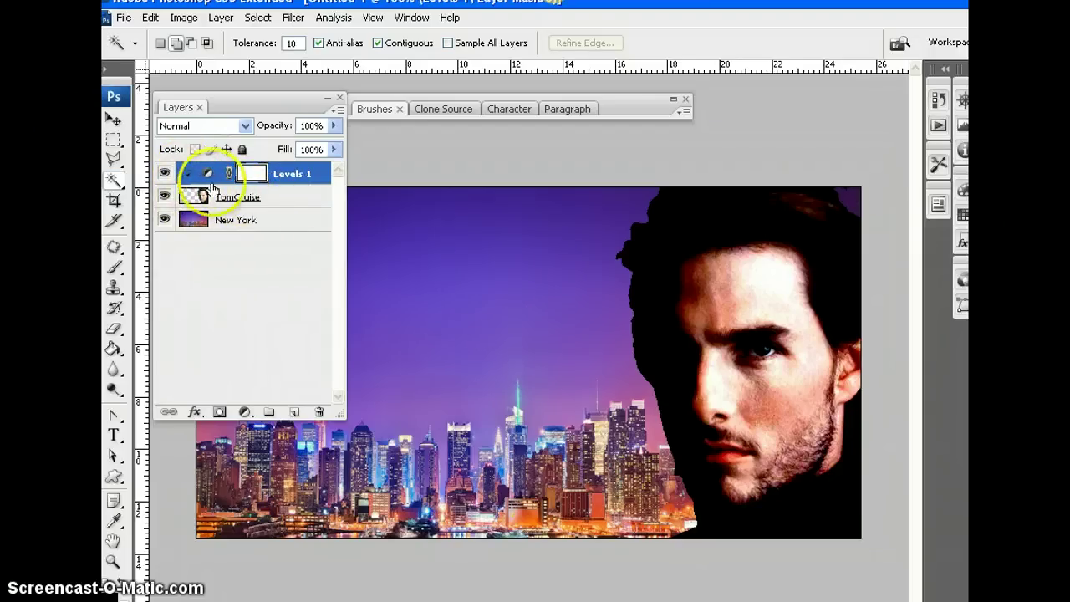
key("ctrl+alt+g")
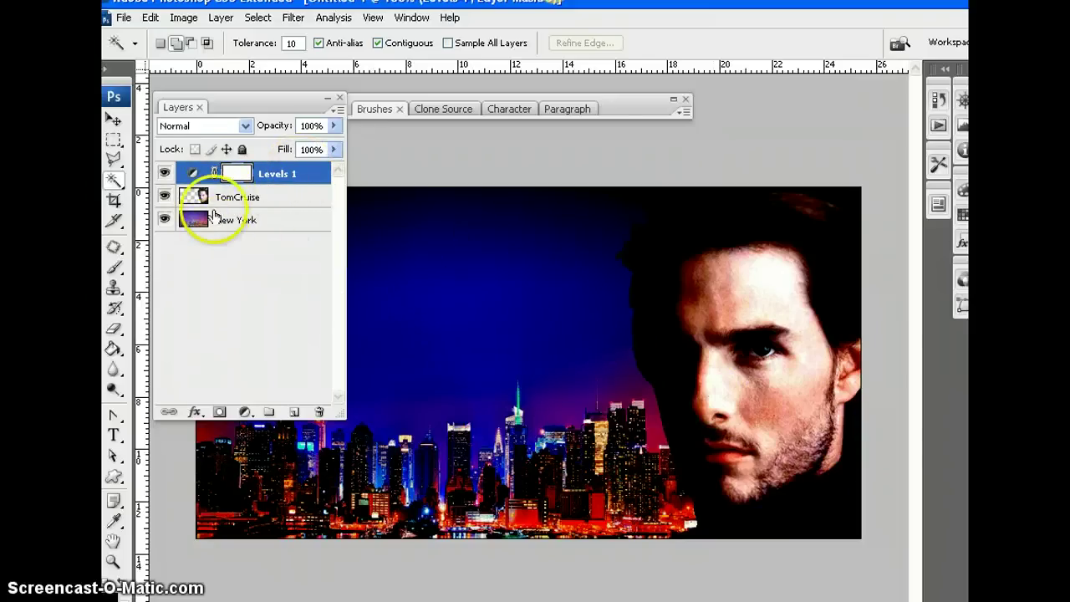
right_click(281, 173)
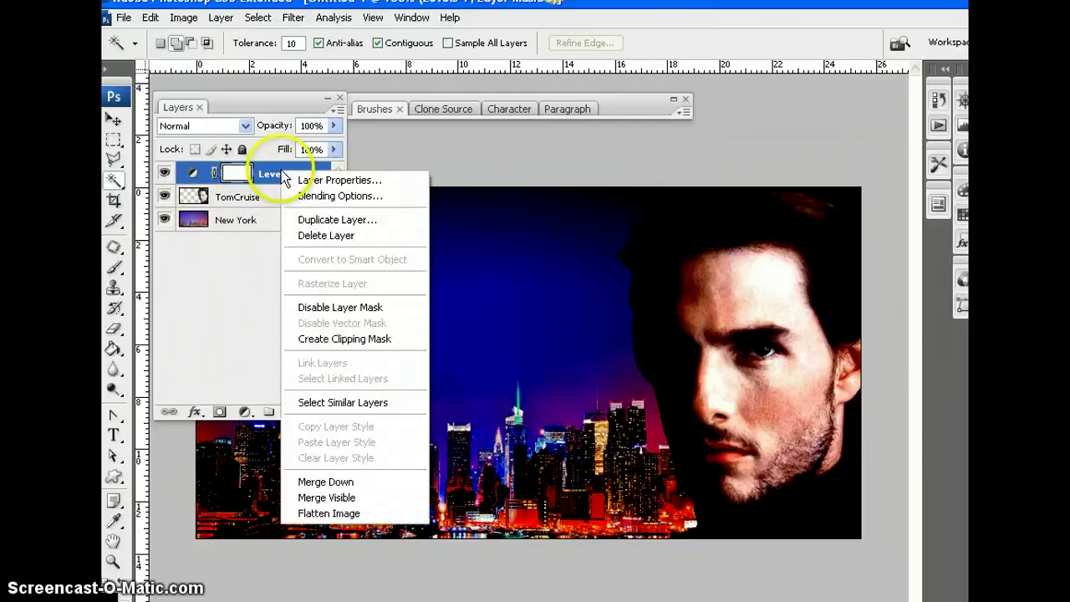
left_click(357, 343)
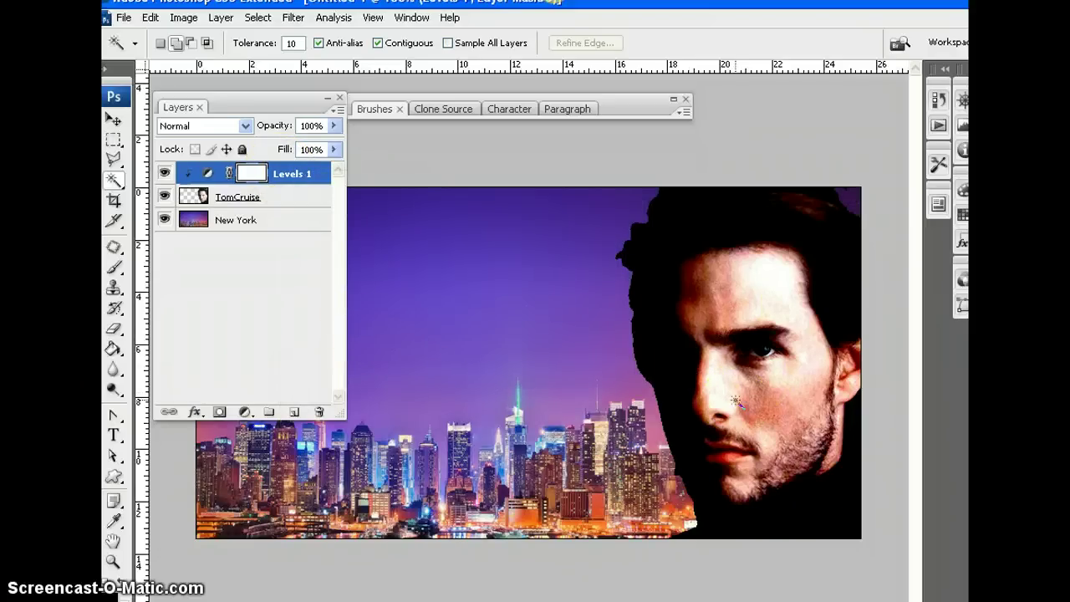
Add a Black & White adjustment layer above the New York layer.
left_click(250, 223)
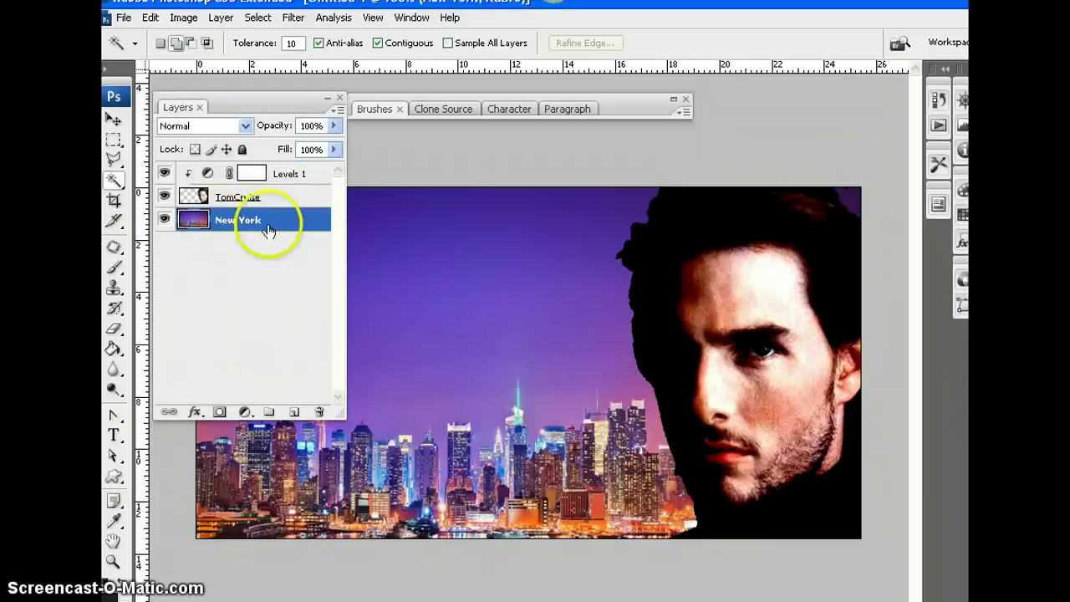
left_click(247, 411)
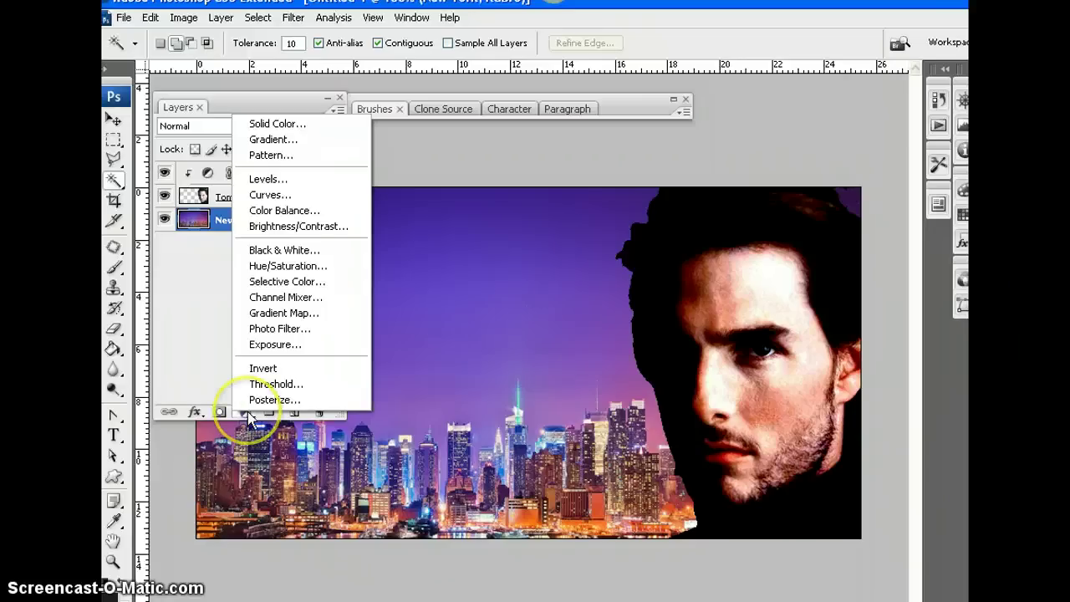
left_click(294, 250)
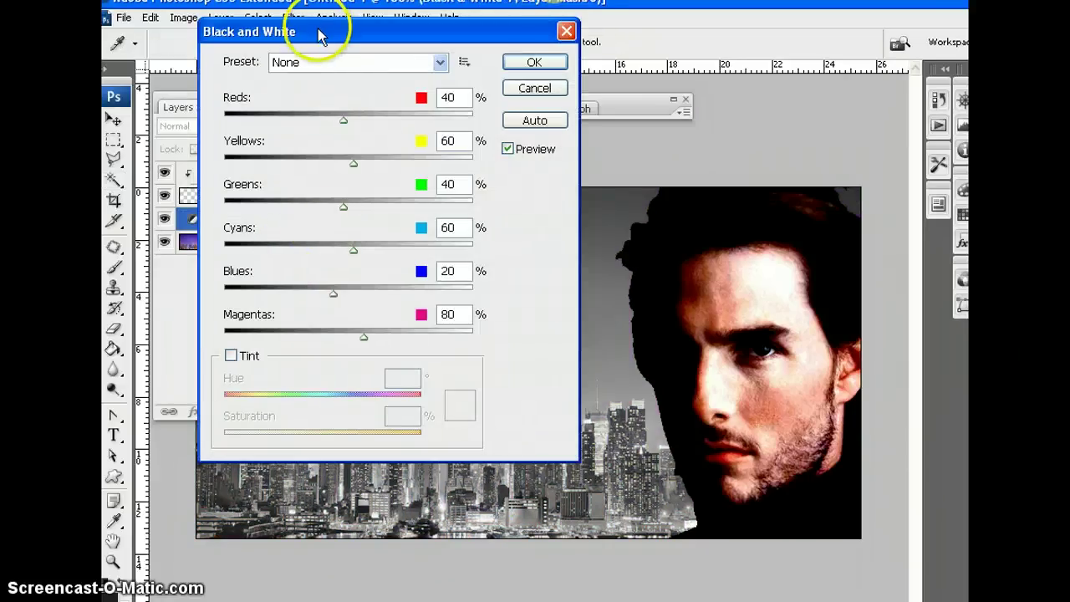
left_click_drag(318, 34, 544, 49)
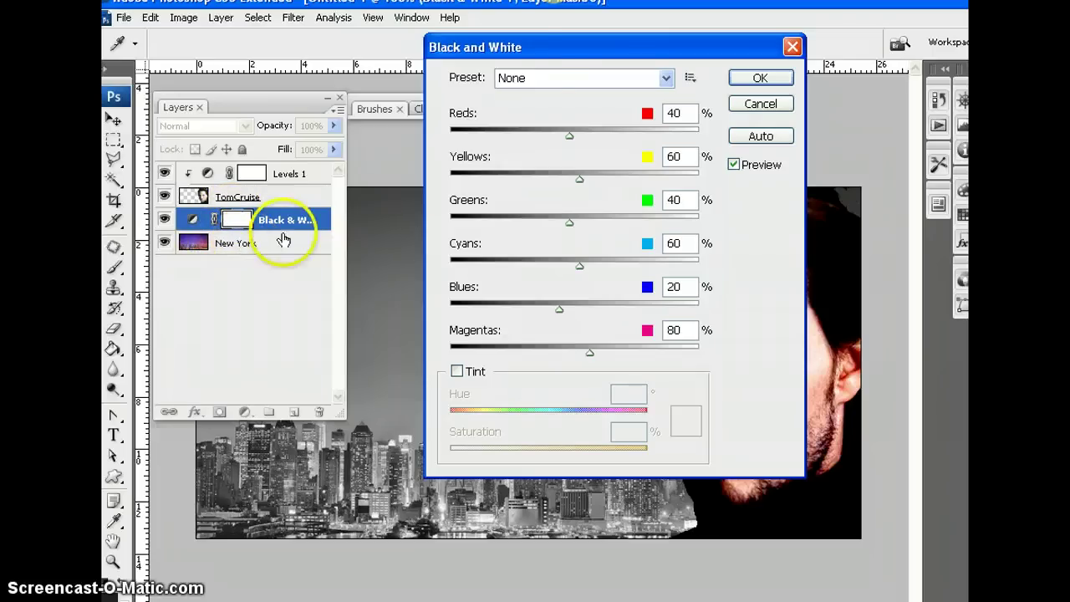
left_click_drag(534, 40, 730, 40)
Raise Reds and lower Yellows, Cyans (-10) and Blues to darken the skyline's sky.
left_click_drag(763, 134, 850, 134)
left_click_drag(767, 184, 772, 179)
left_click_drag(764, 222, 767, 228)
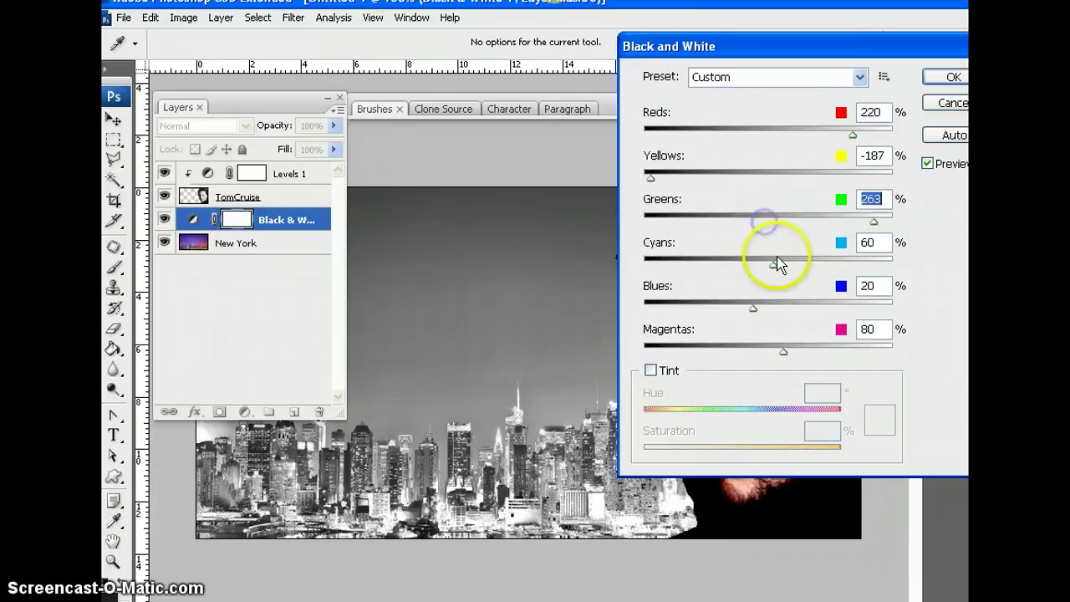
left_click_drag(774, 269, 776, 265)
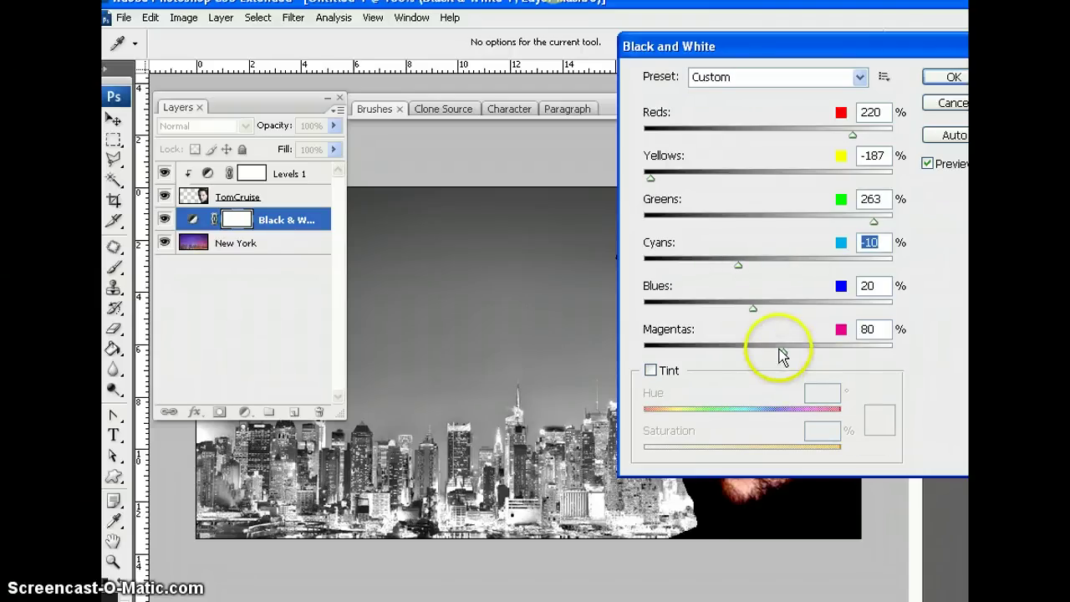
left_click_drag(782, 355, 786, 357)
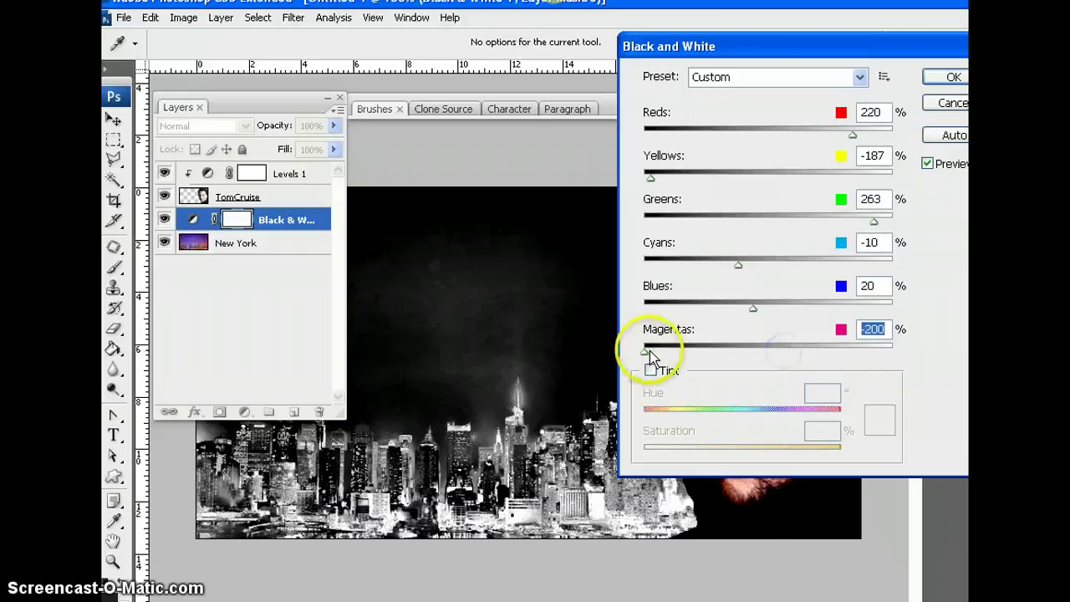
left_click_drag(755, 311, 752, 313)
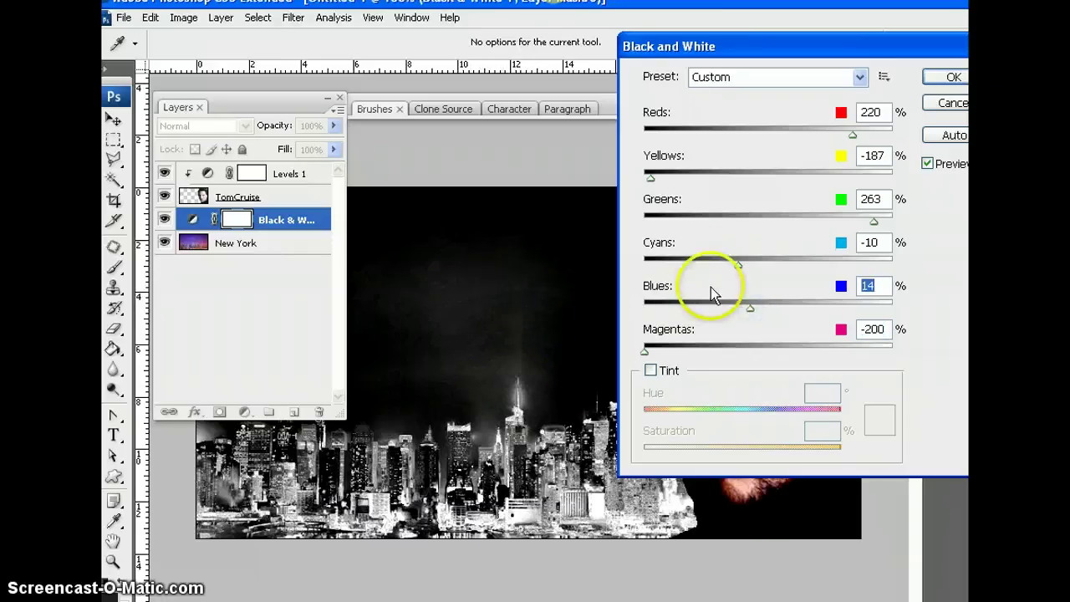
left_click_drag(874, 220, 875, 222)
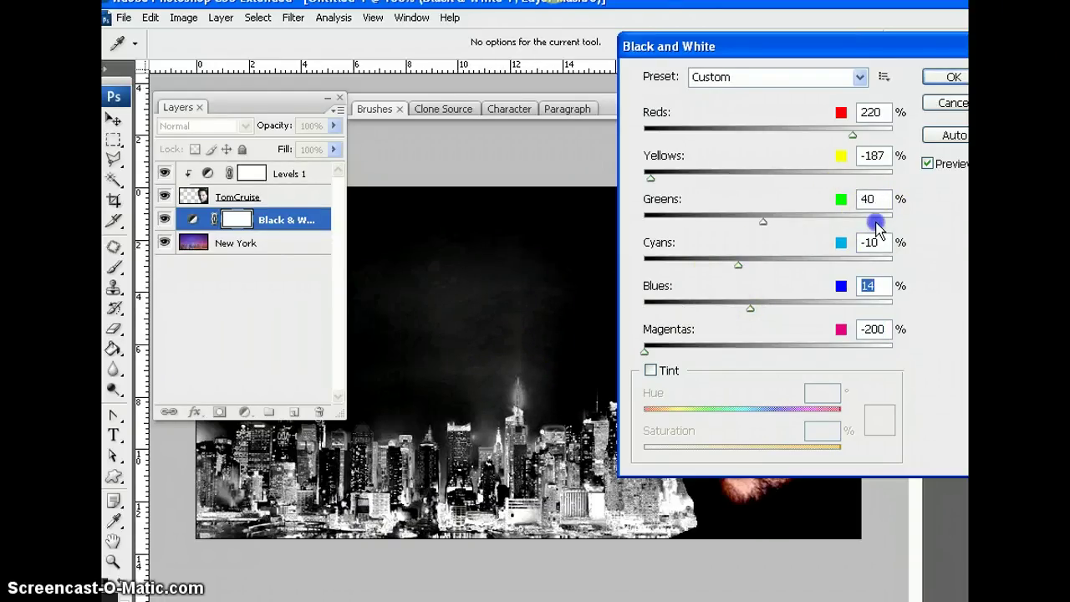
left_click_drag(911, 47, 688, 48)
Confirm the skyline Black & White settings and reselect the New York layer.
left_click(744, 82)
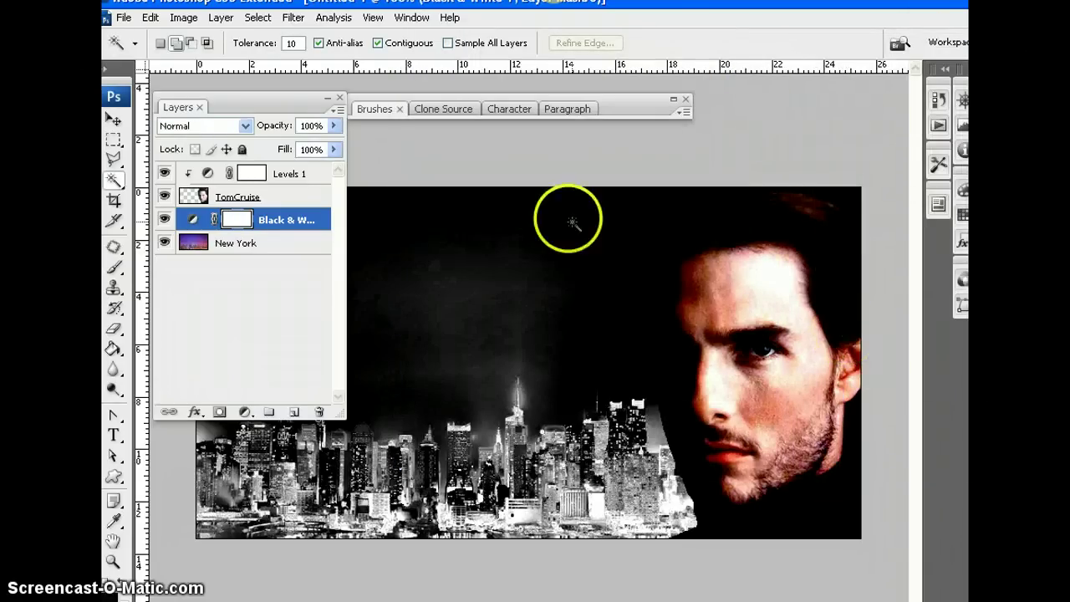
left_click(233, 251)
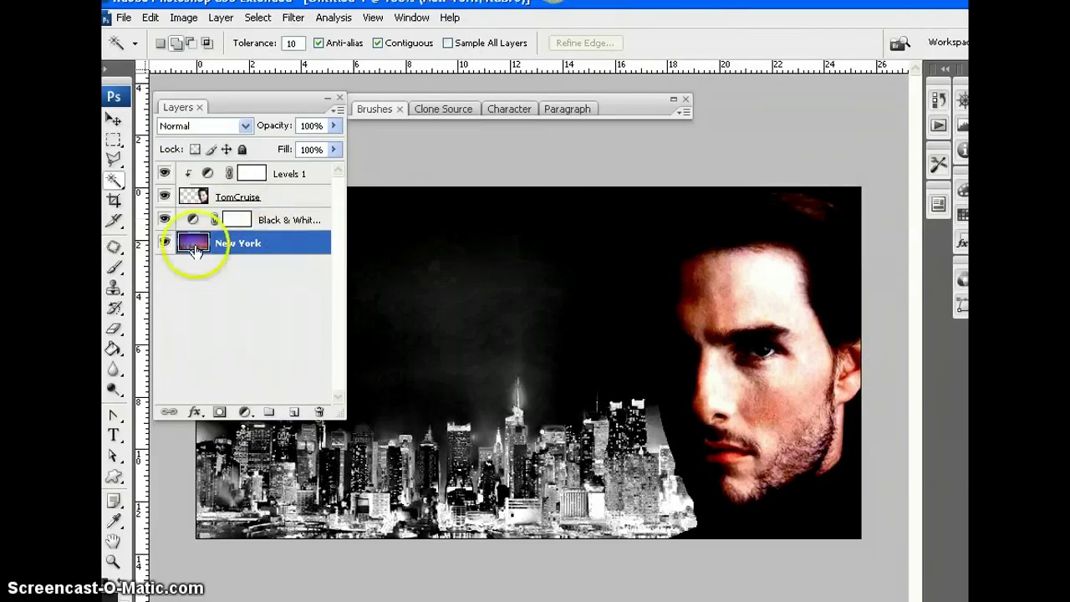
right_click(238, 247)
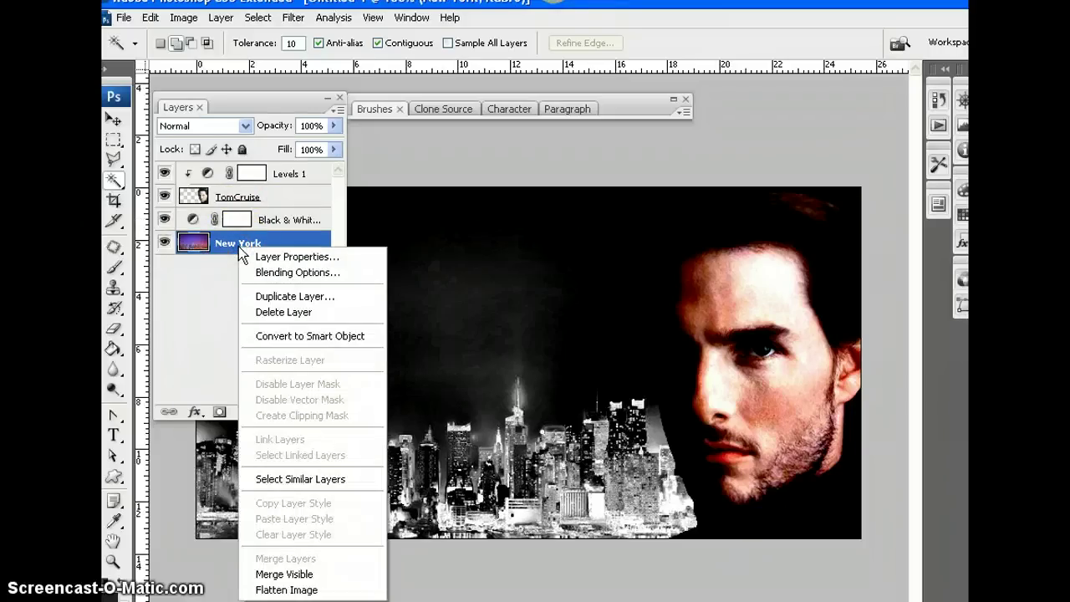
left_click(230, 388)
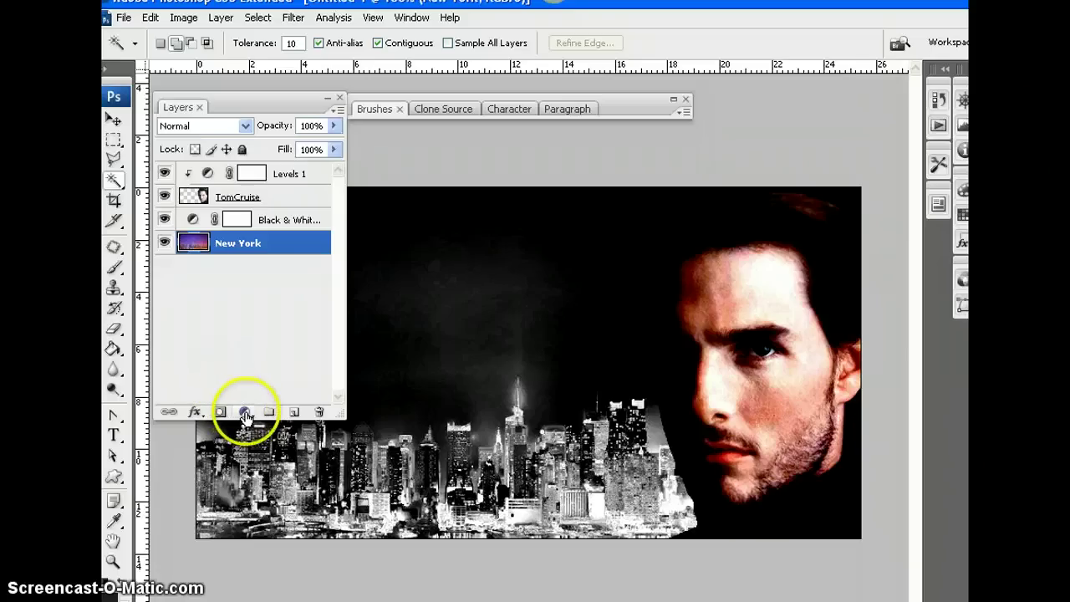
Add a Hue/Saturation adjustment above New York with Hue set to +40.
left_click(244, 412)
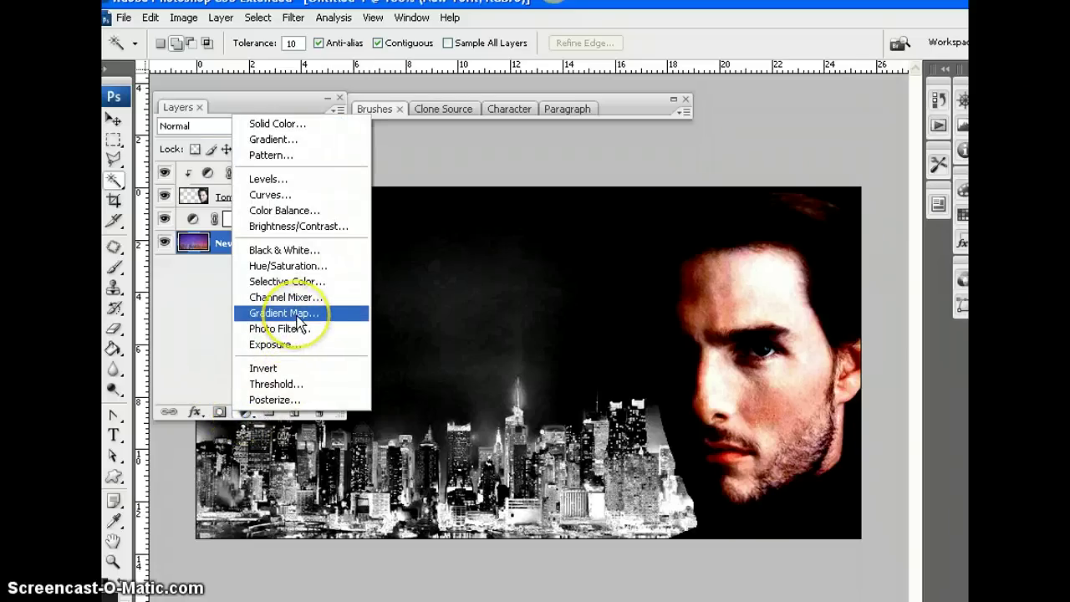
left_click(296, 269)
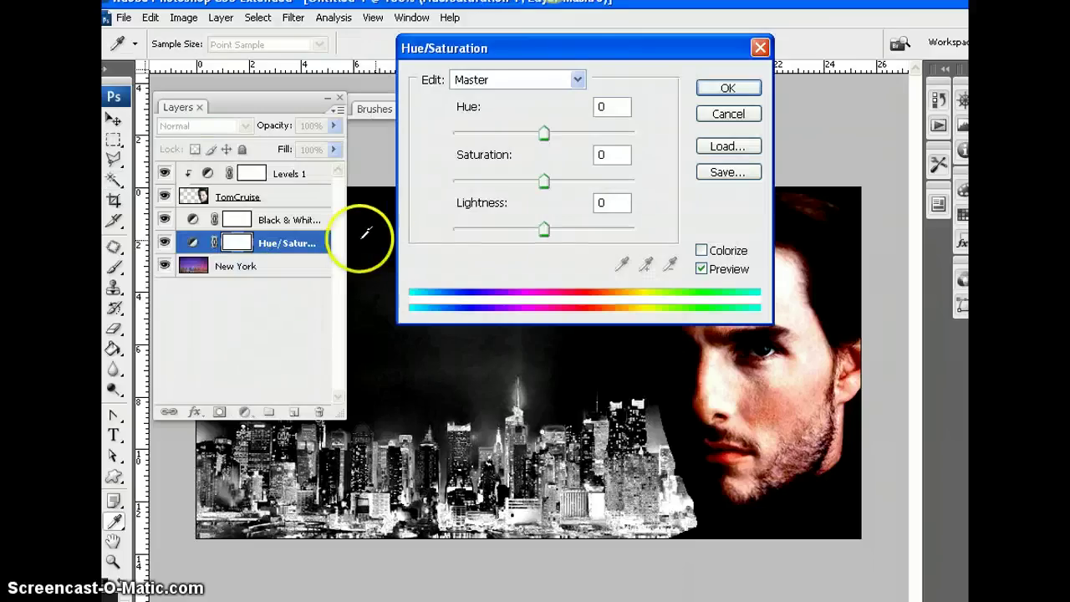
left_click_drag(574, 57, 526, 34)
mouse_move(491, 106)
left_mouse_down()
mouse_move(540, 106)
mouse_move(437, 106)
mouse_move(528, 106)
left_mouse_up()
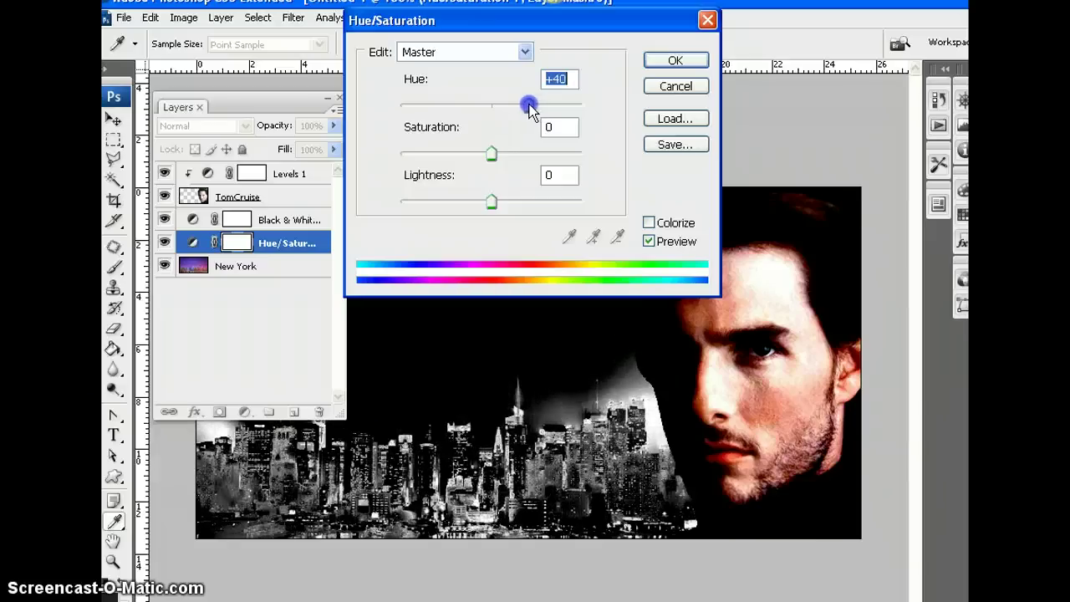
left_click(673, 62)
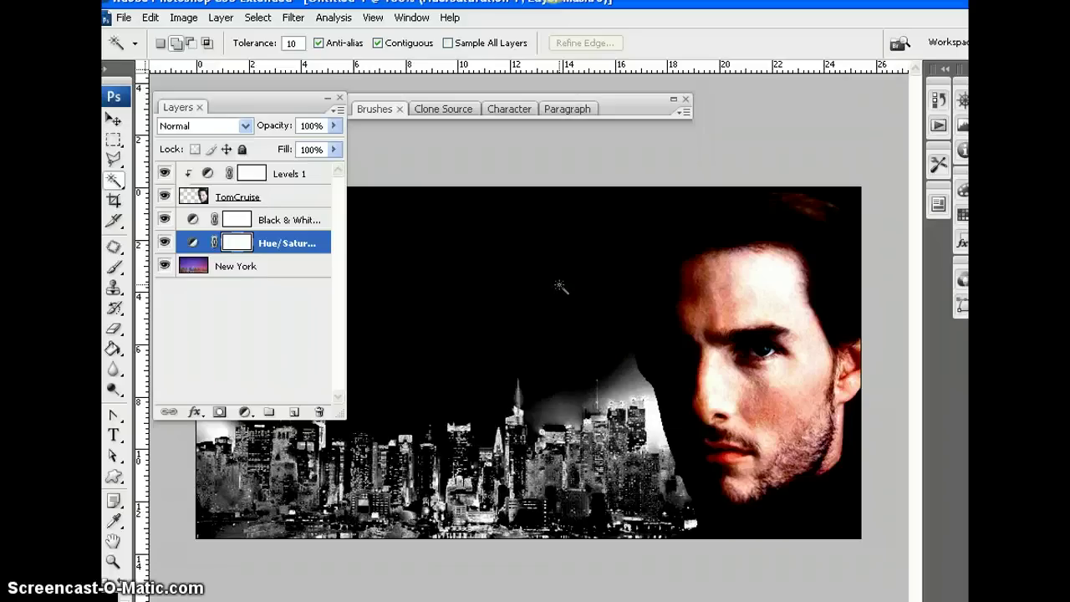
Add a Black & White adjustment layer above the TomCruise layer.
left_click(264, 198)
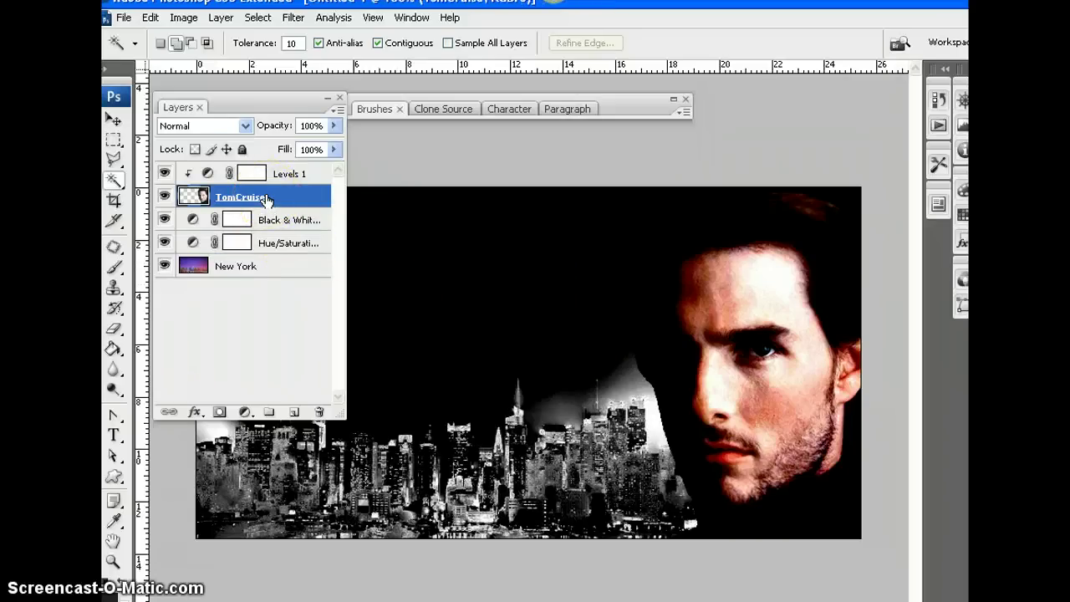
left_click(280, 202)
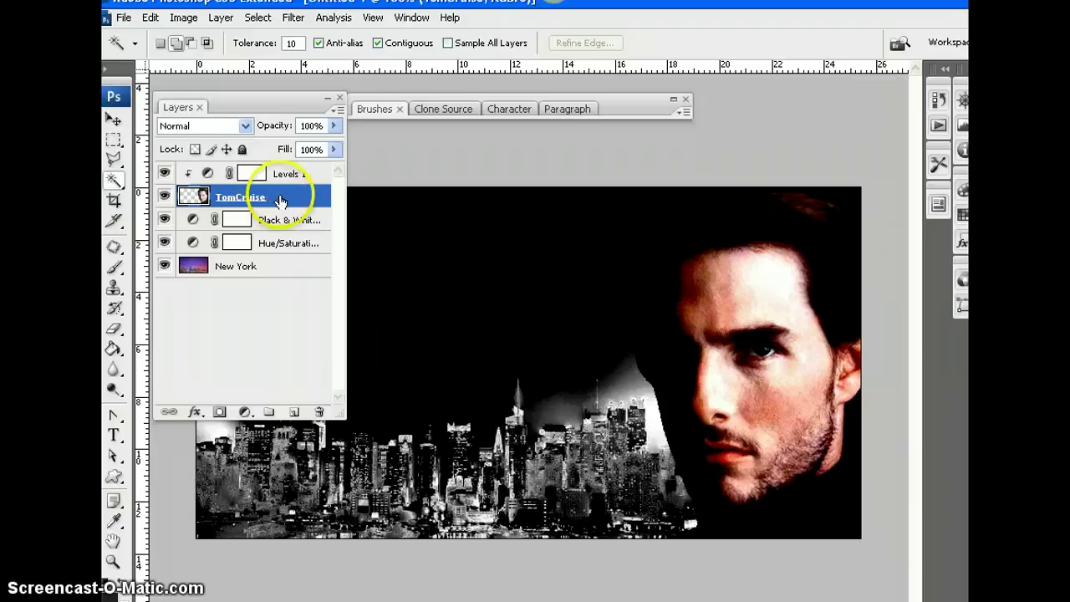
left_click(245, 412)
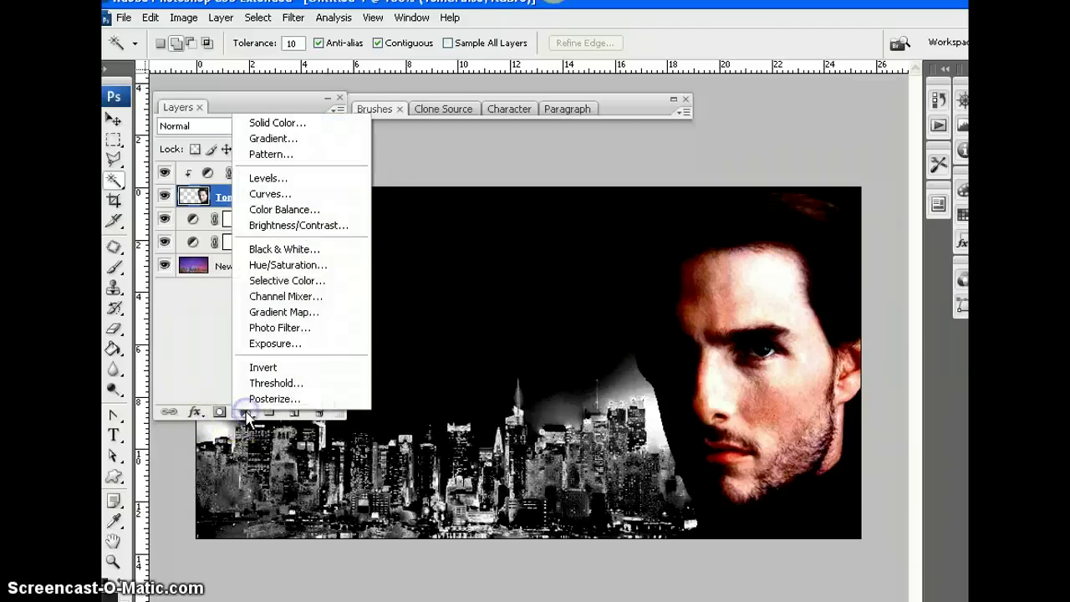
left_click(268, 249)
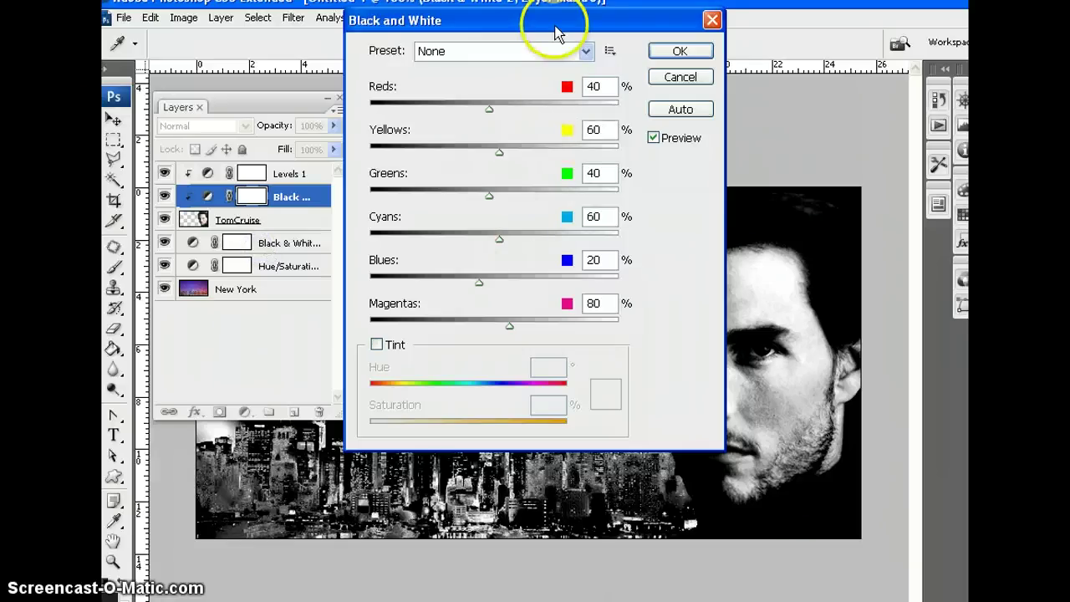
left_click_drag(555, 23, 374, 14)
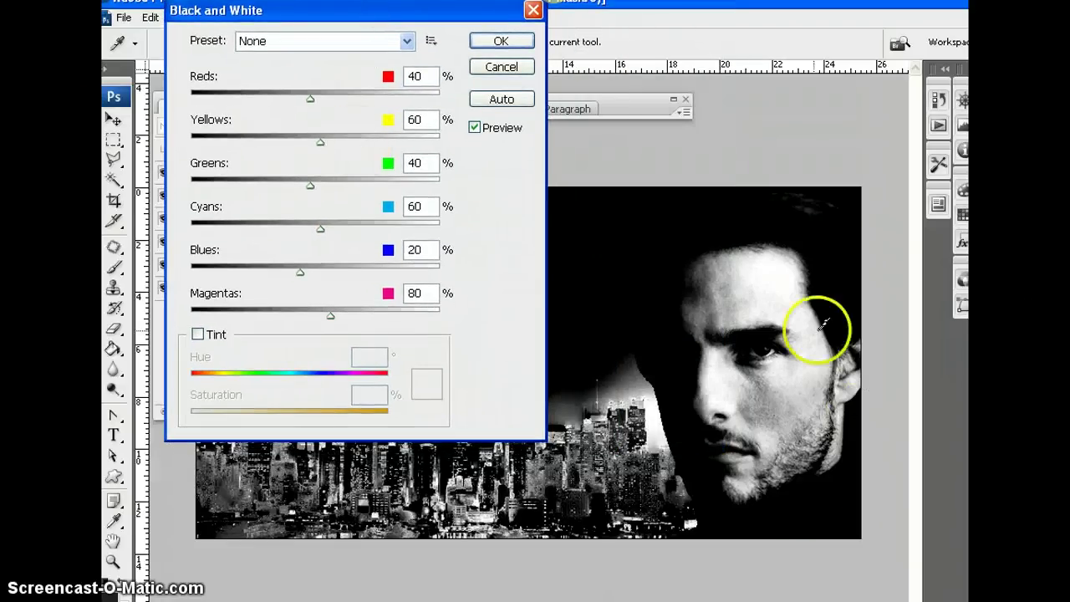
Tune the portrait's Cyans, Blues, Magentas and Reds to lighten the skin, then apply.
left_click(322, 237)
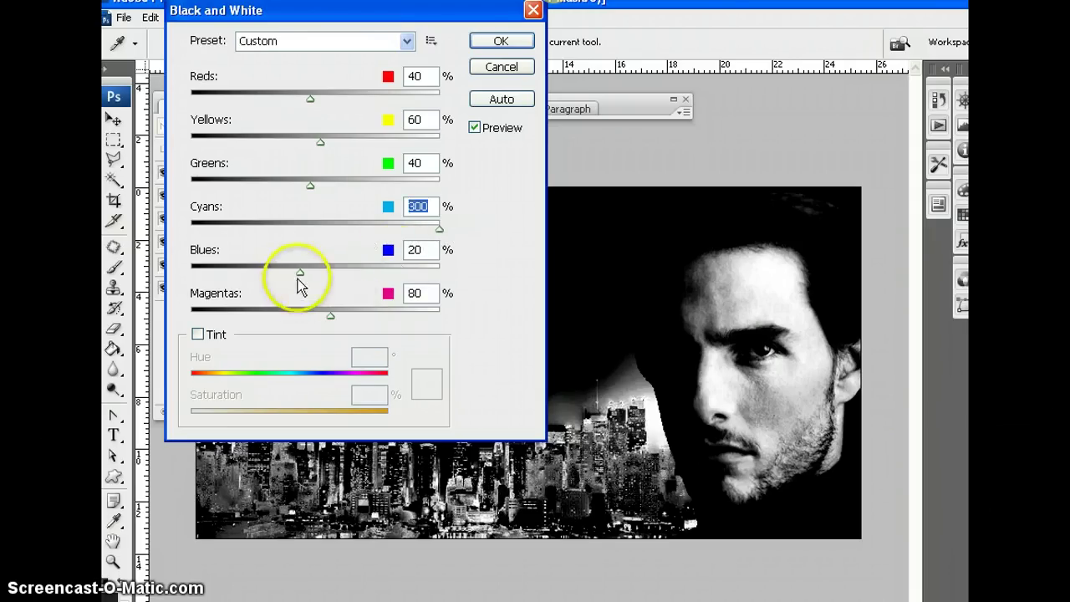
left_click_drag(300, 273, 438, 273)
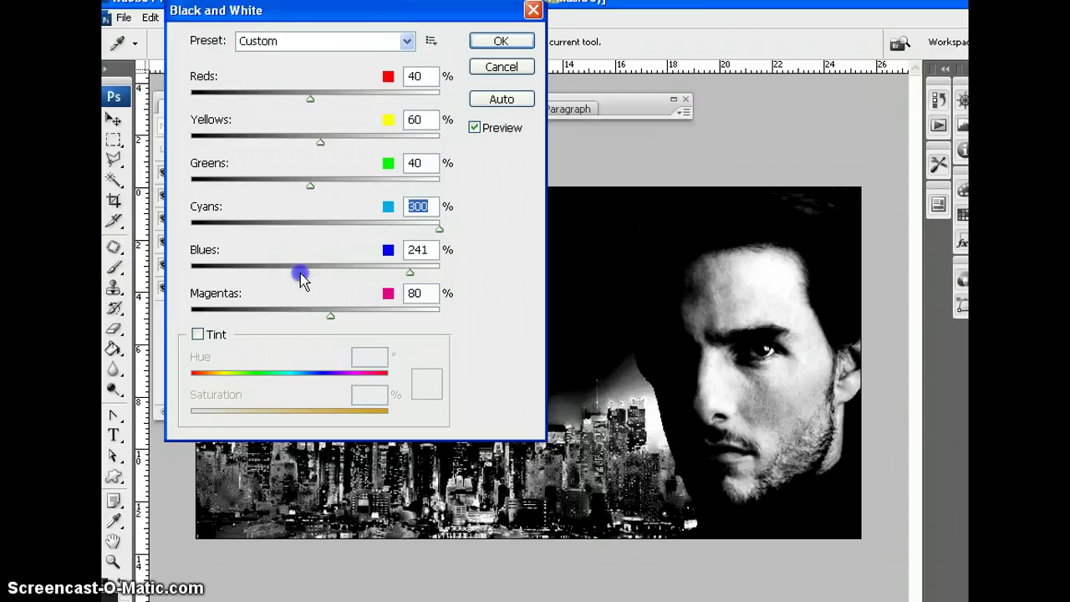
left_click_drag(329, 315, 194, 315)
left_click_drag(310, 97, 323, 147)
left_click(501, 41)
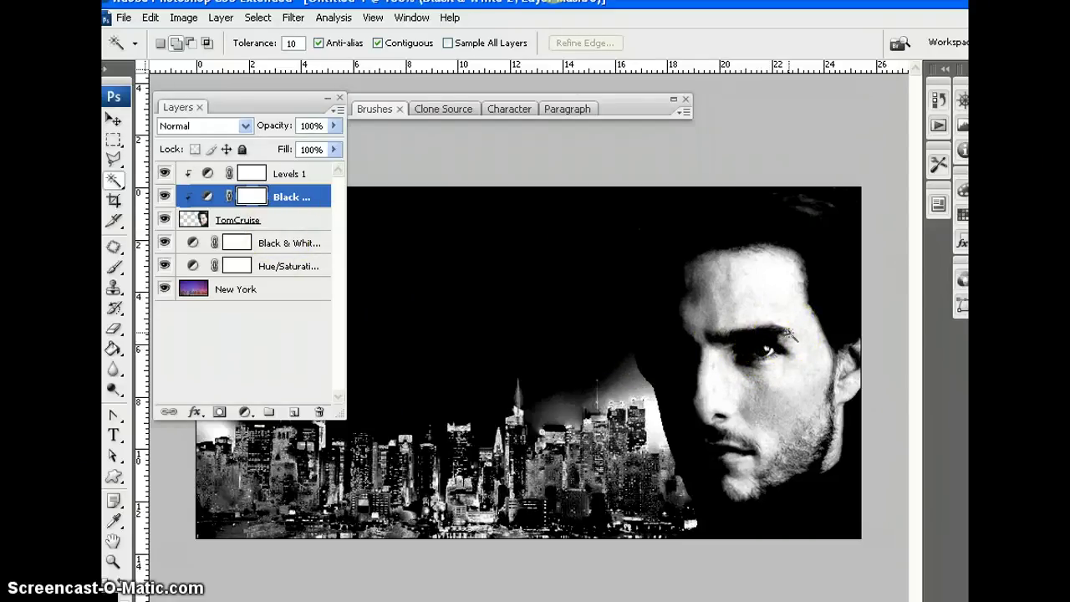
Select TomCruise, hide Levels 1 and Black & White, and zoom in on the eye.
left_click(267, 220)
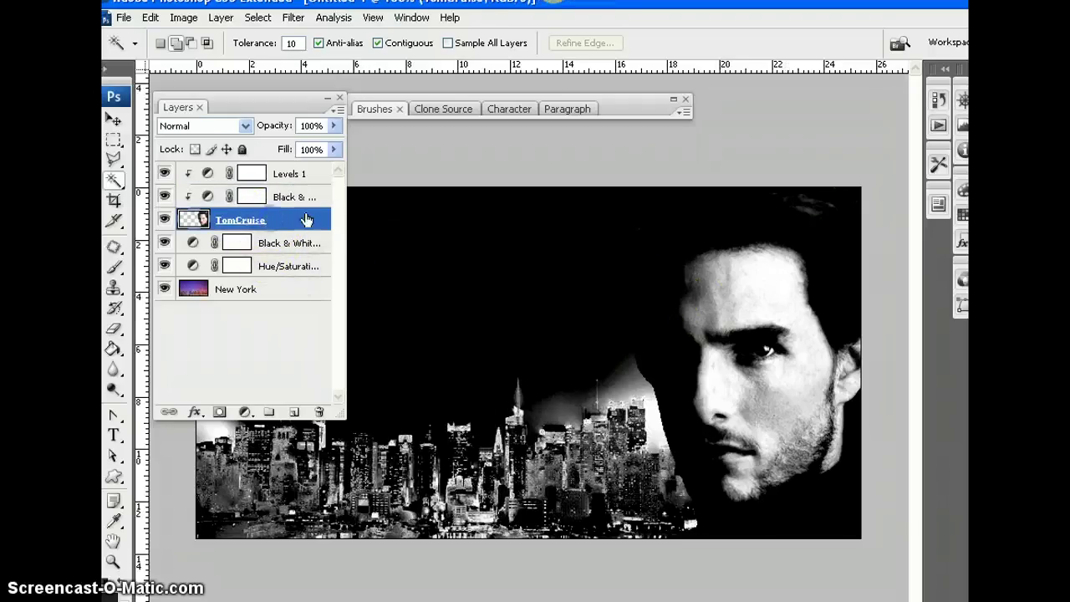
left_click(165, 174)
left_click(165, 196)
key("ctrl+plus")
key("ctrl+plus")
key("ctrl+plus")
key("ctrl+plus")
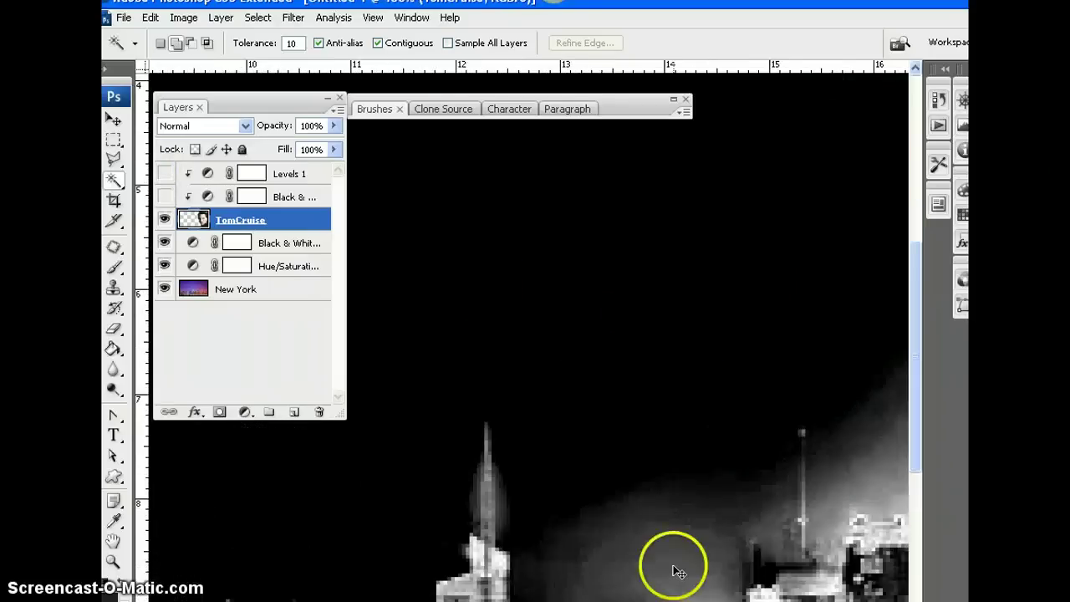
scroll(625, 561, "right", 10)
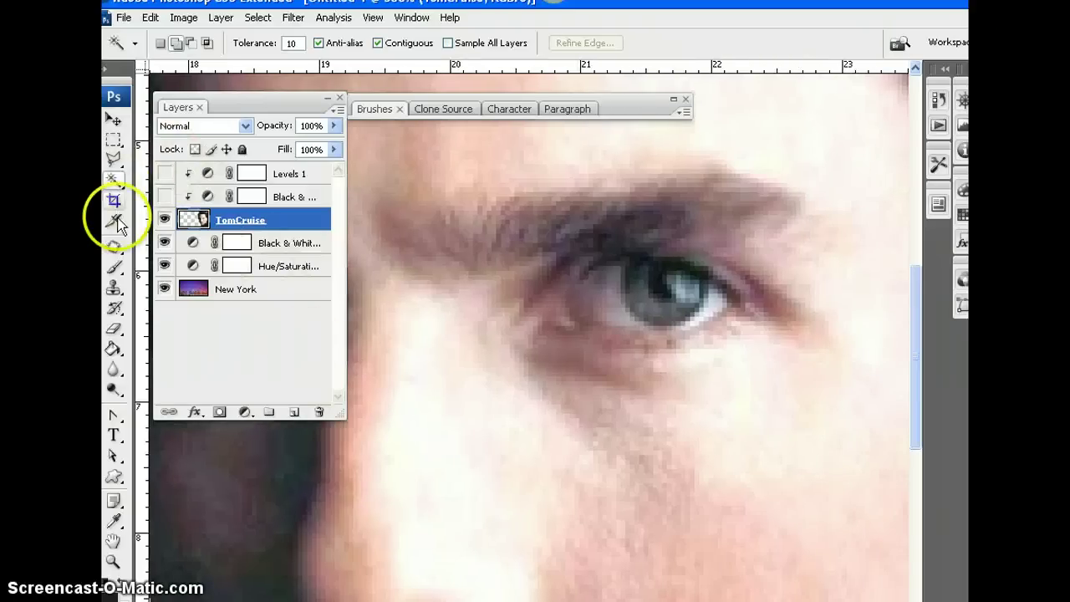
Trace the iris with the Polygonal Lasso and copy it to a new Layer 1.
left_click(114, 159)
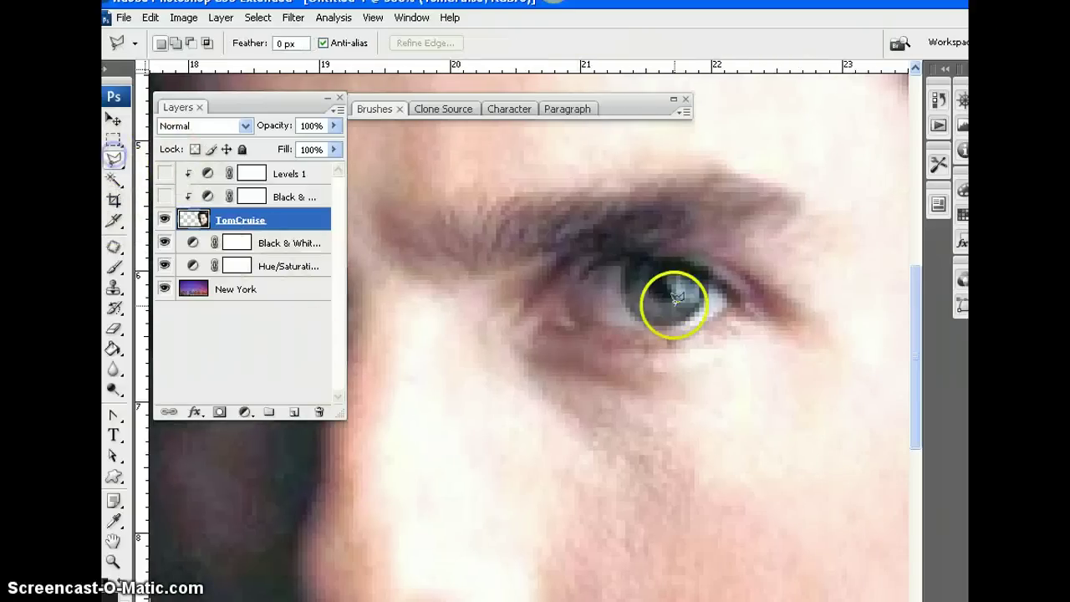
left_click(622, 260)
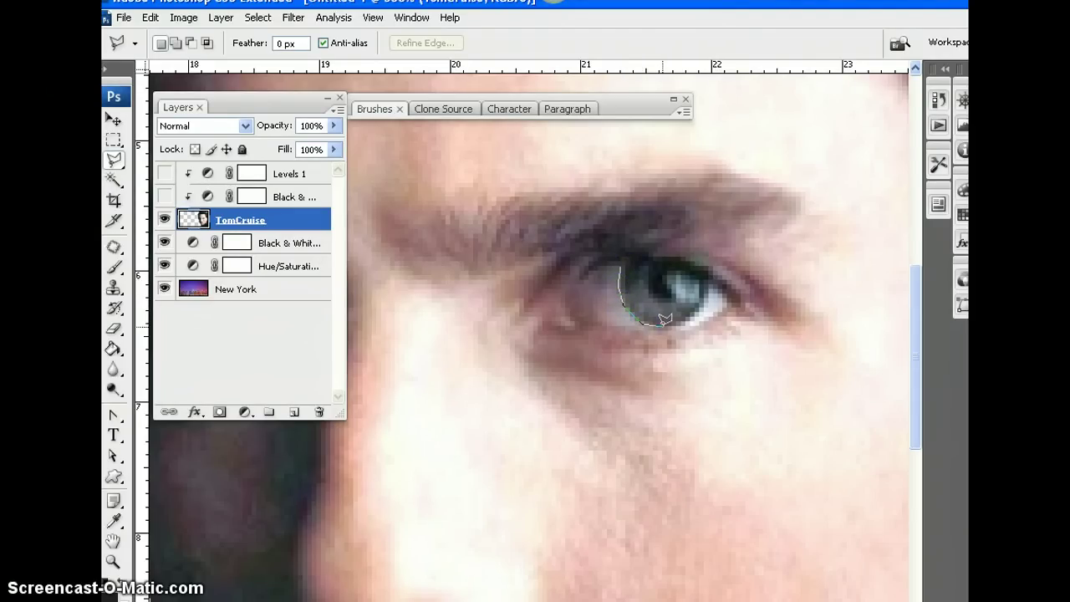
left_click(685, 322)
left_click(624, 262)
right_click(641, 288)
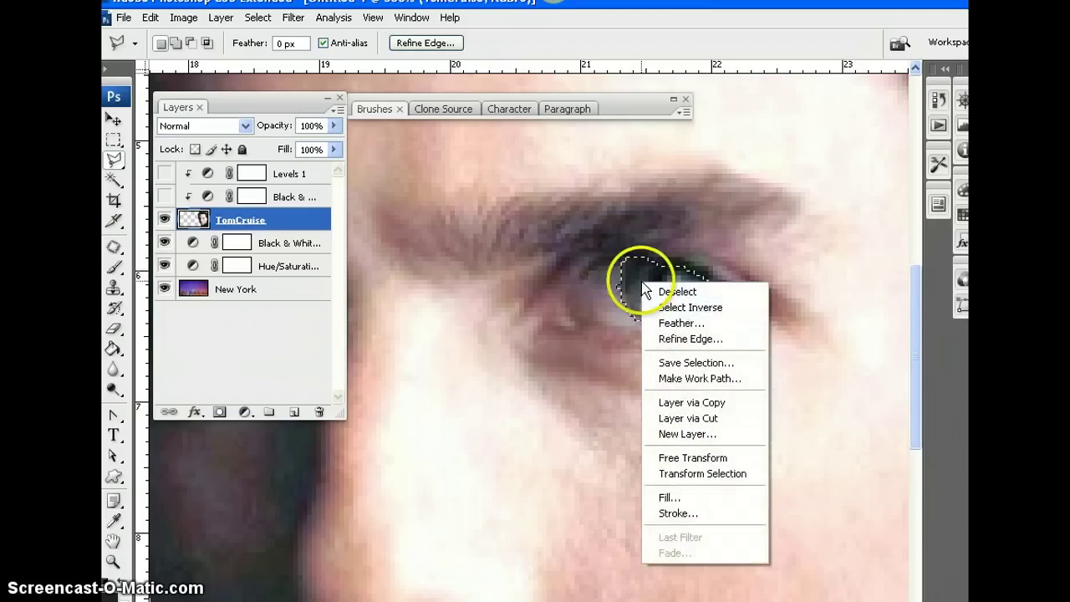
left_click(695, 403)
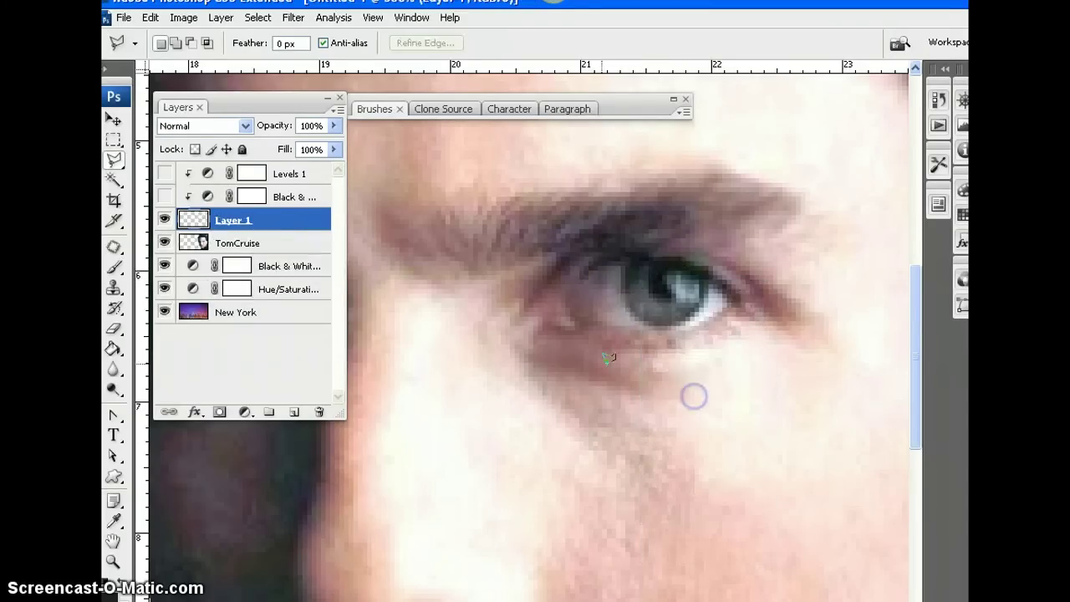
Turn the Levels 1 and Black & White adjustments back on over the portrait.
left_click(167, 178)
left_click(167, 197)
left_click(259, 208, "alt")
Move Layer 1 to the top of the stack and rename it Tom's Eye.
left_click_drag(289, 227, 289, 179)
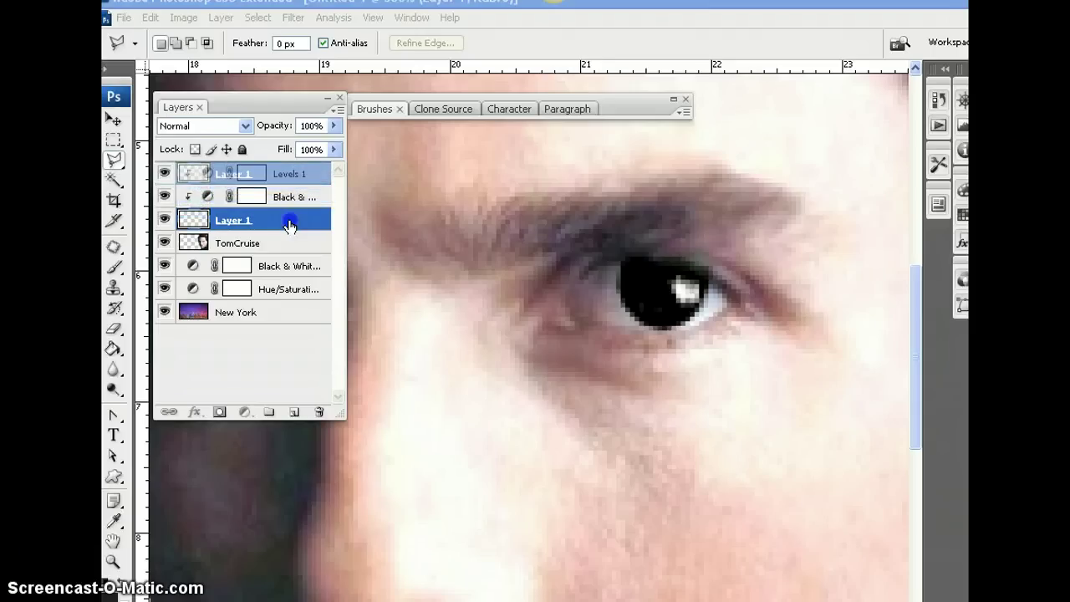
left_click_drag(290, 224, 289, 178)
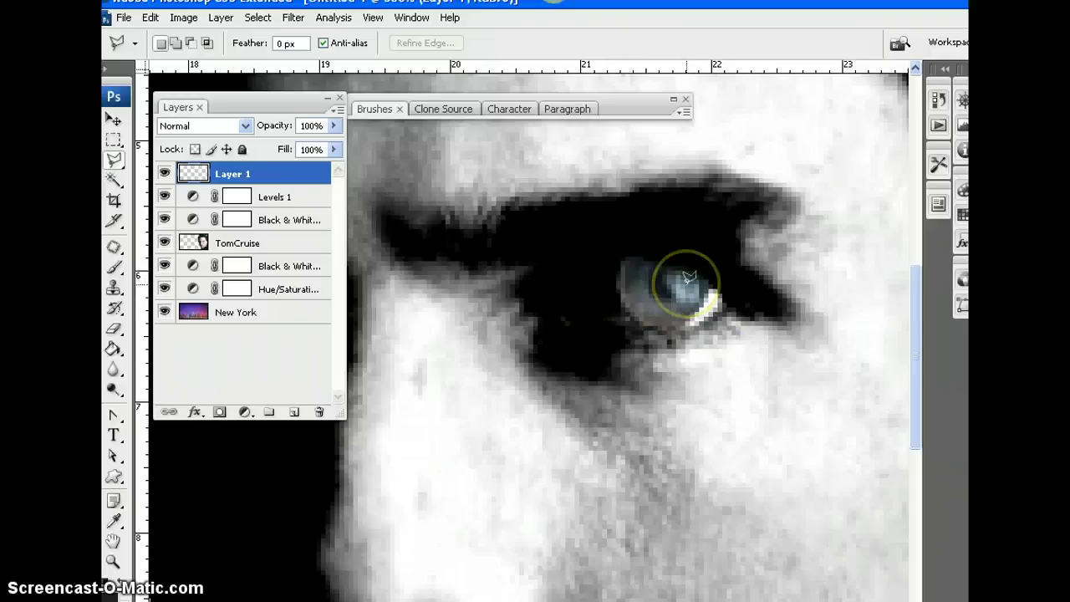
scroll(687, 284, "down", 3)
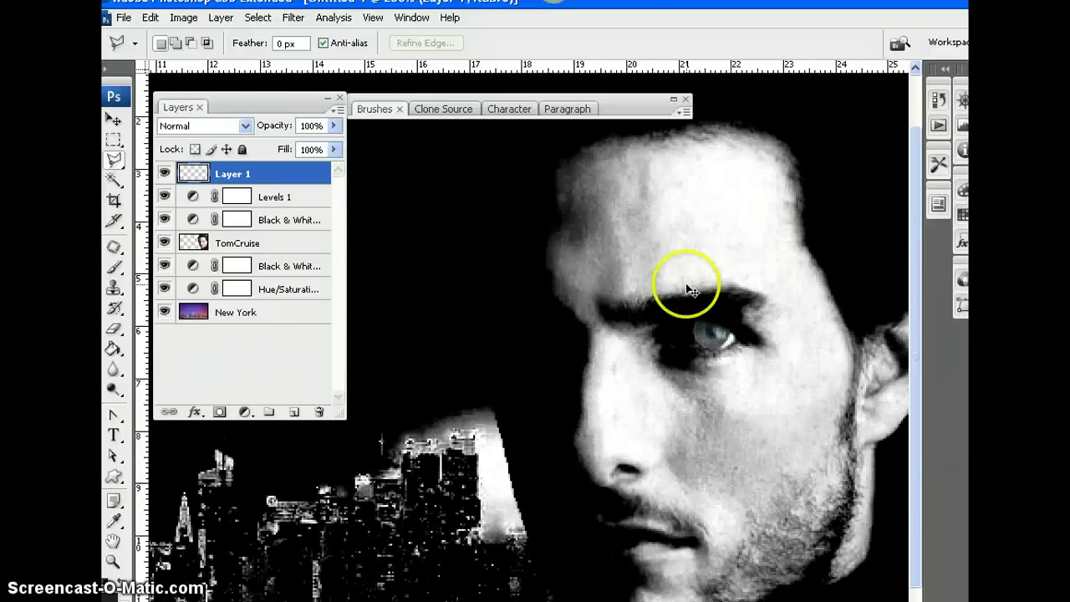
scroll(687, 288, "down", 1)
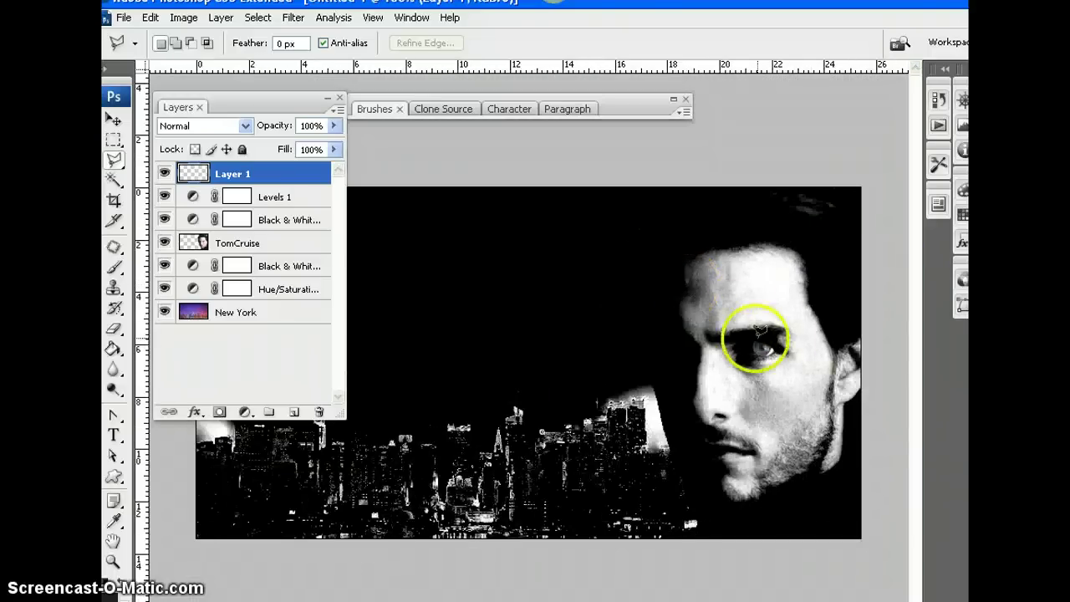
double_click(230, 173)
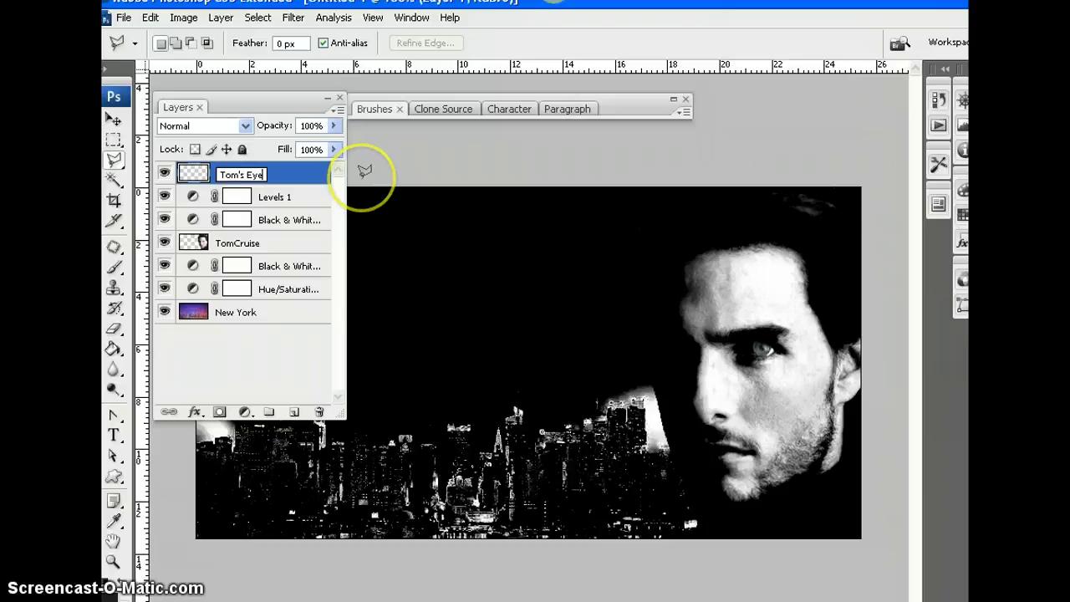
key("Return")
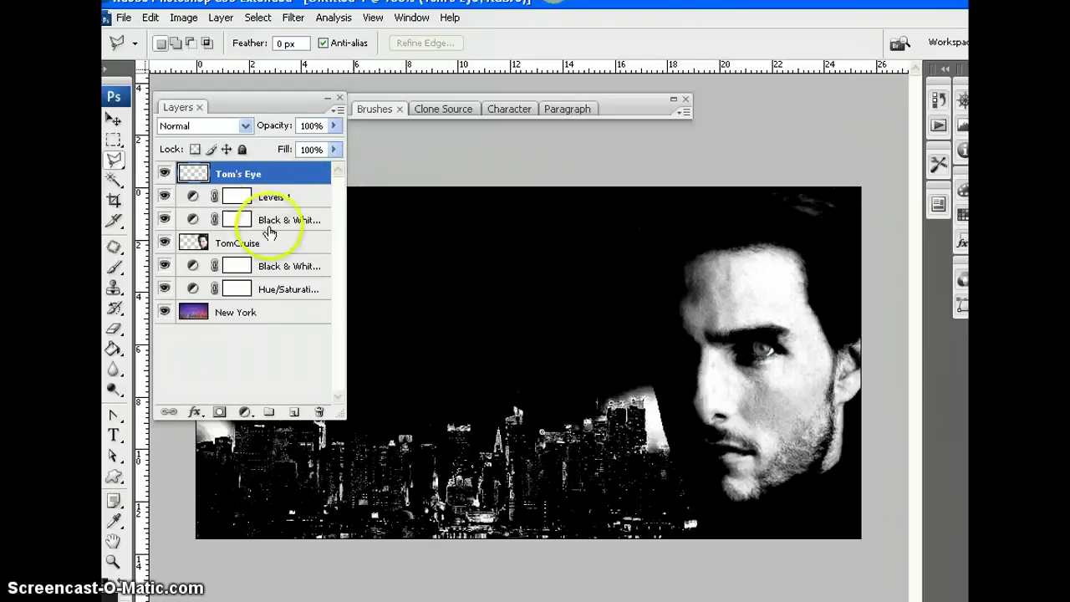
Add an Exposure adjustment with Exposure +1.96, Offset -0.0373 and Gamma 0.78.
left_click(244, 411)
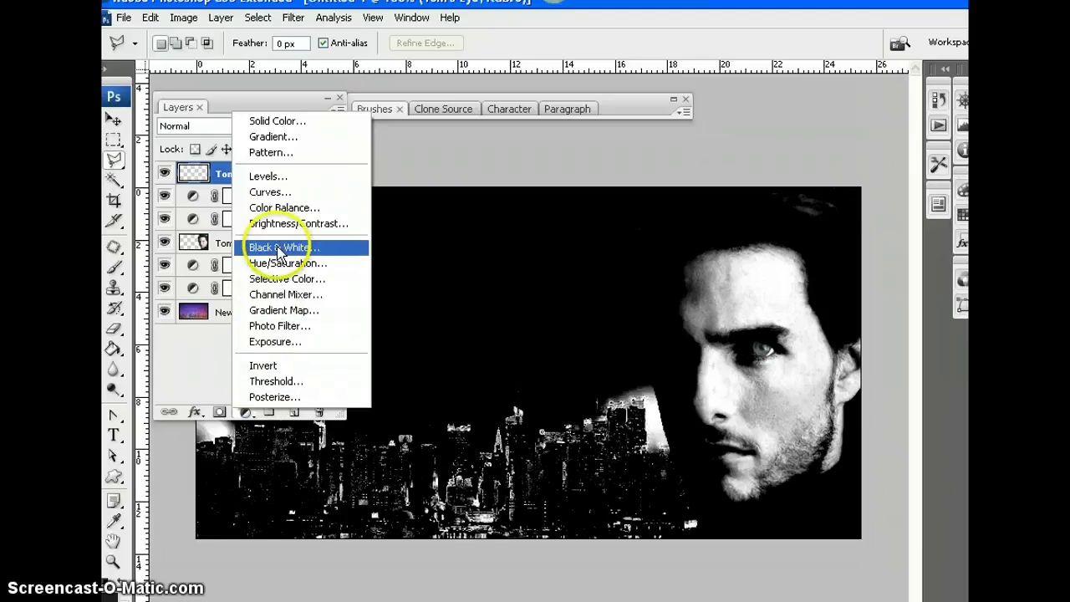
left_click(278, 342)
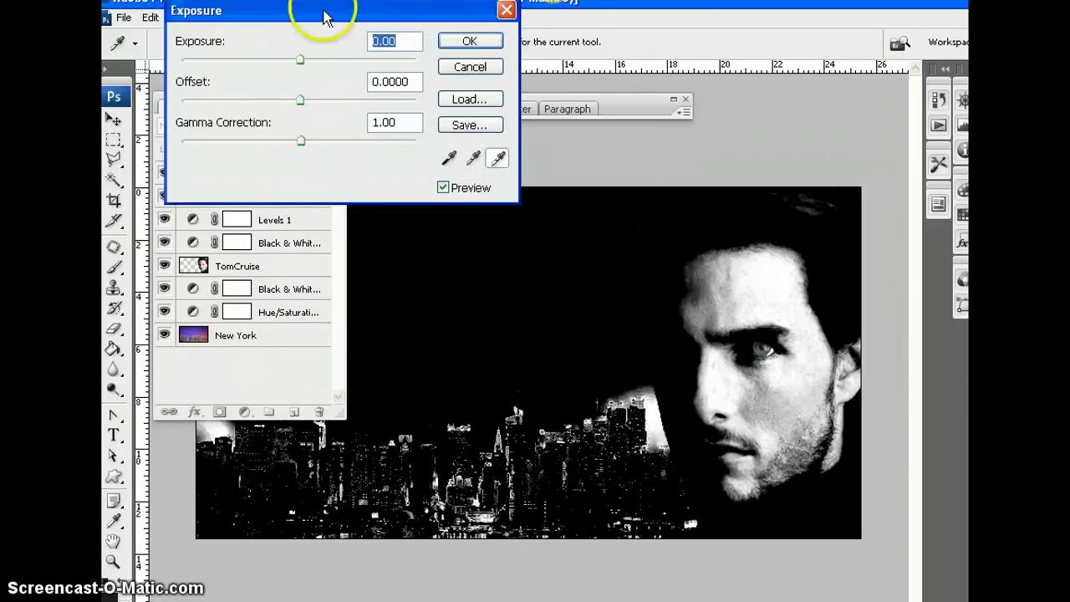
left_click_drag(332, 14, 462, 15)
left_click_drag(435, 60, 436, 61)
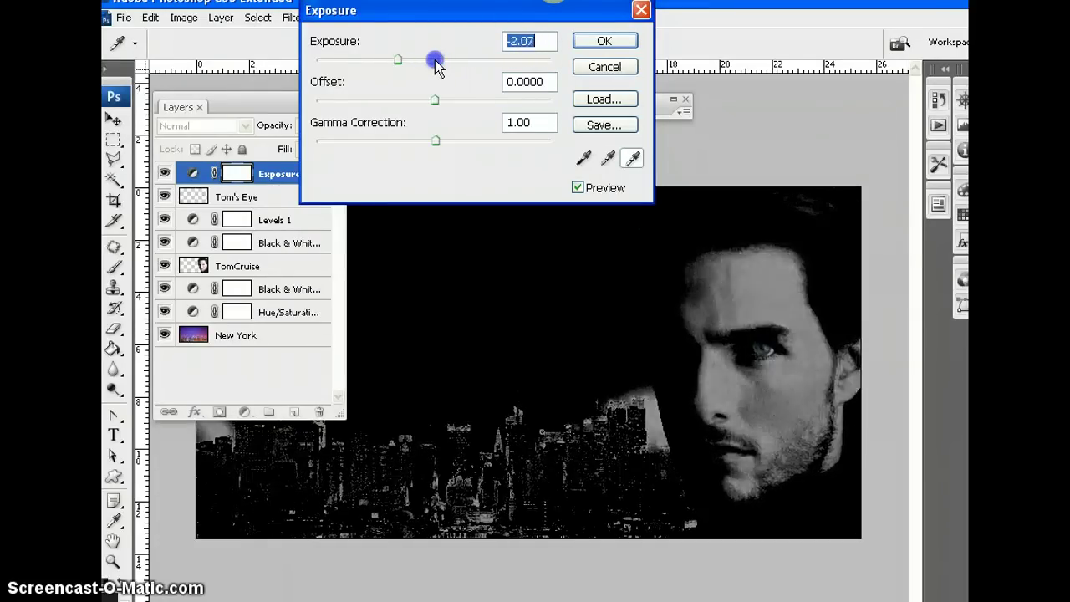
left_click_drag(396, 58, 468, 59)
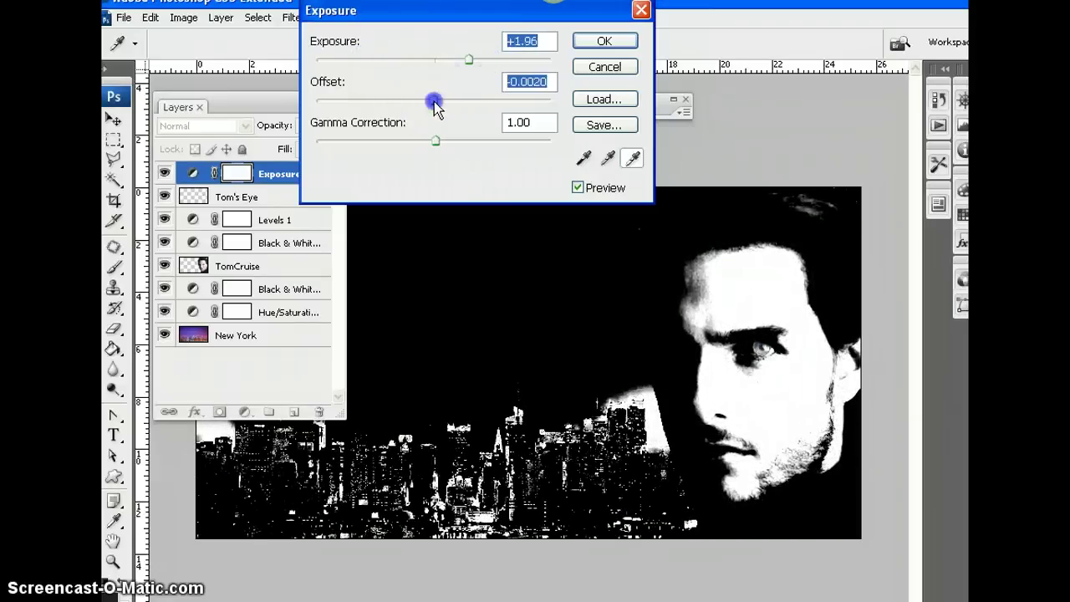
left_click_drag(436, 104, 426, 100)
left_click_drag(433, 145, 454, 143)
left_click(606, 41)
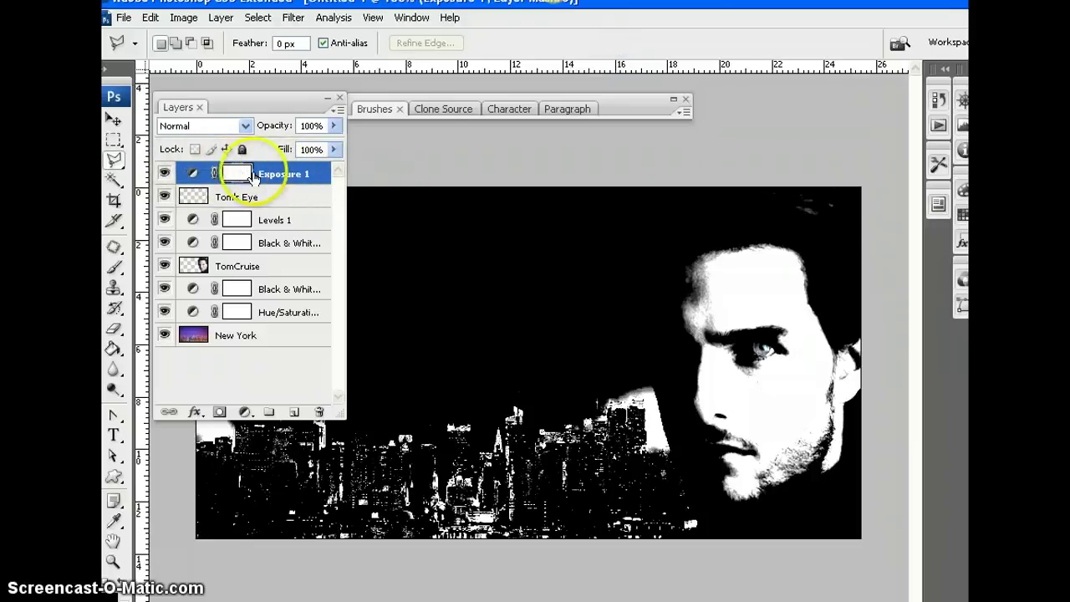
Make Exposure 1 a clipping mask on Tom's Eye so the portrait regains its greyscale detail.
right_click(271, 173)
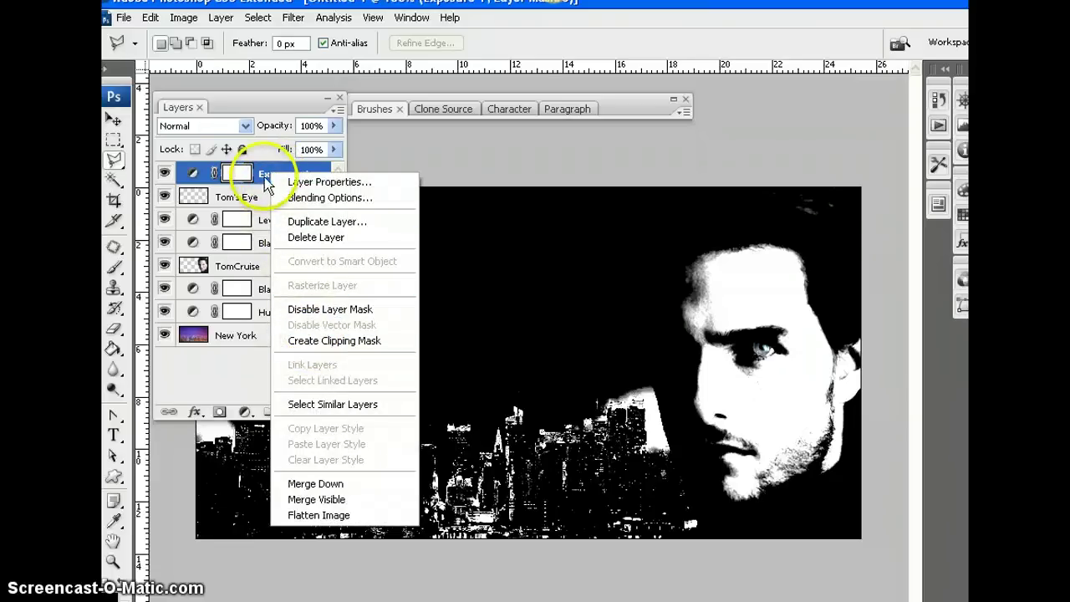
left_click(261, 181)
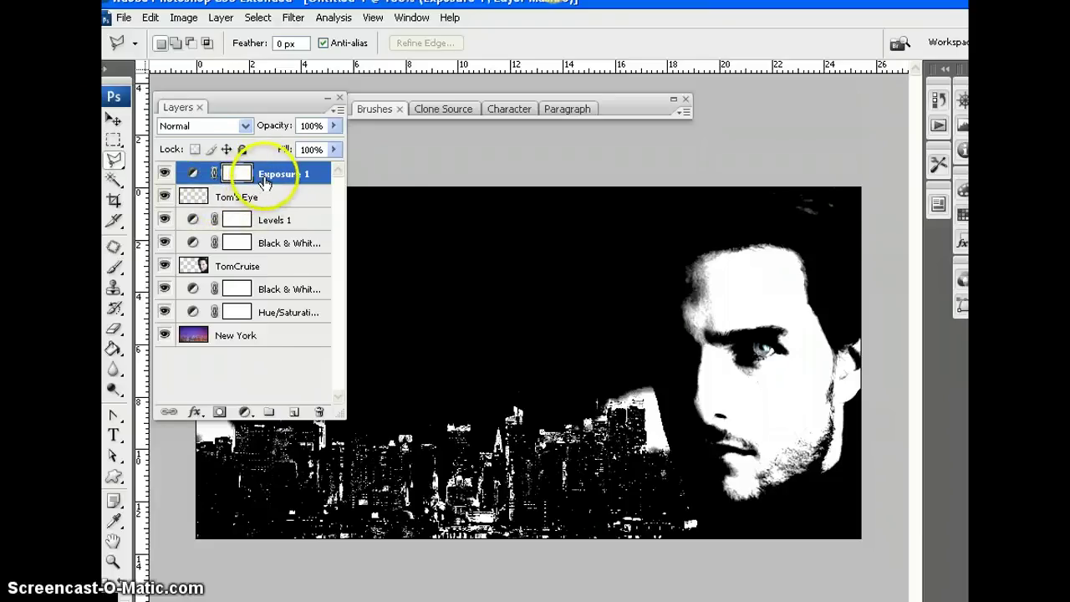
right_click(266, 177)
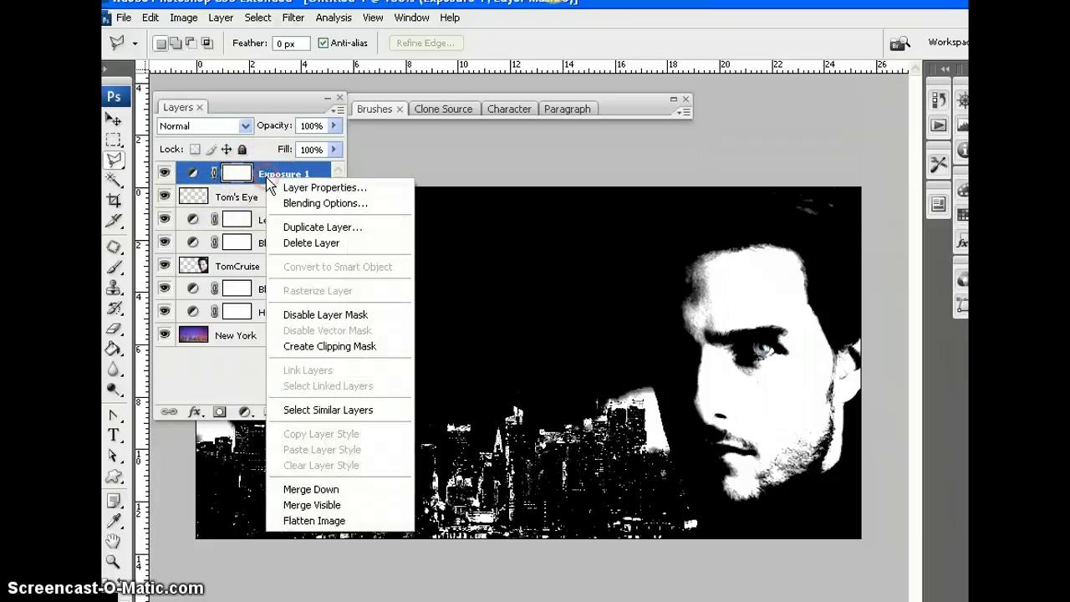
left_click(337, 350)
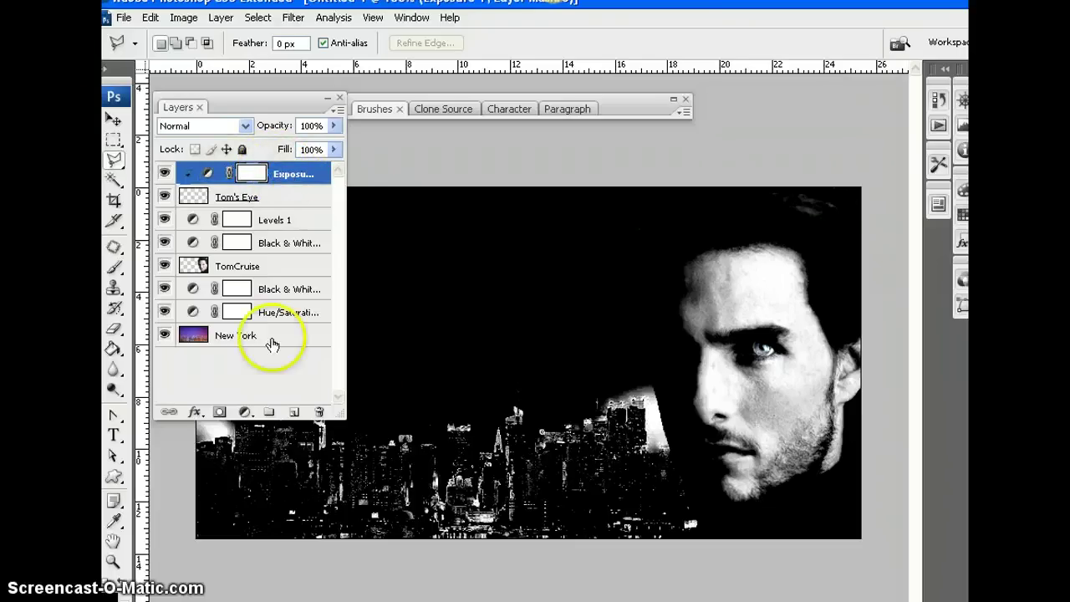
Add a Warming Filter (85) Photo Filter at 100% density, clipped to the eye.
left_click(244, 412)
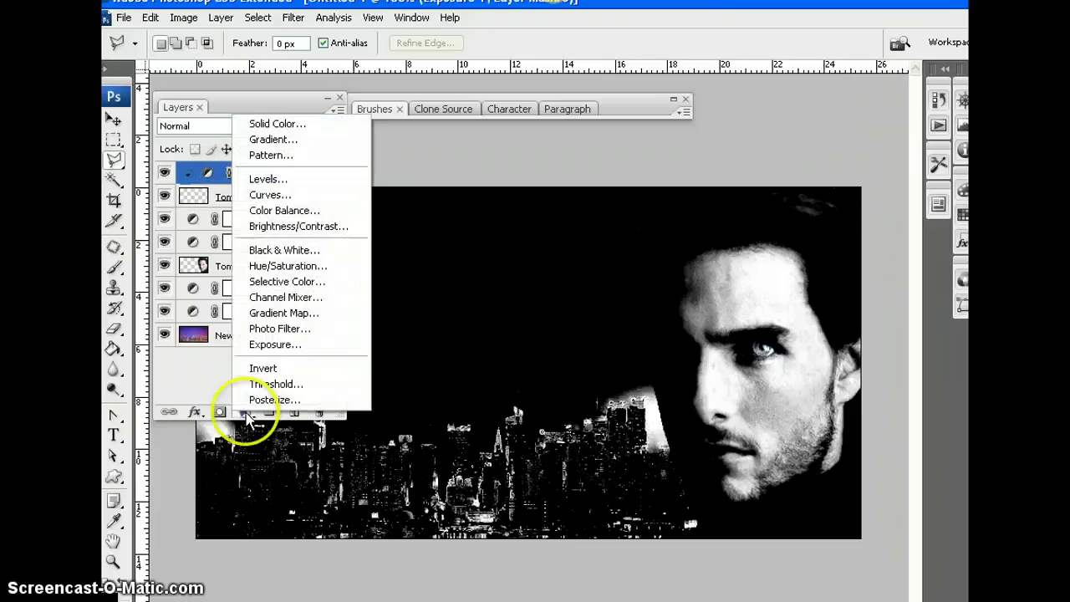
left_click(299, 333)
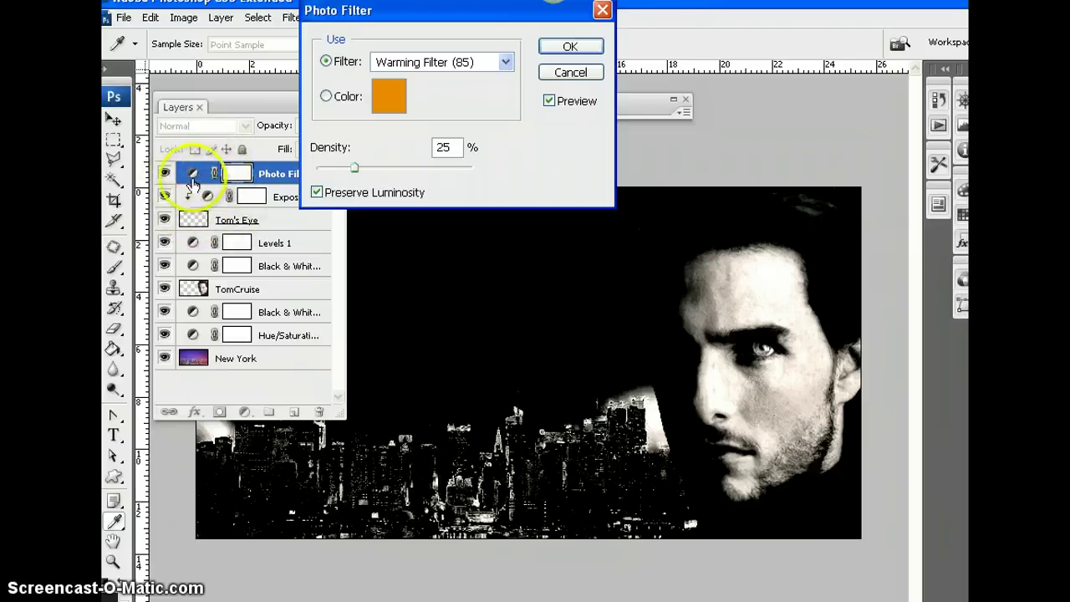
left_click_drag(354, 169, 381, 168)
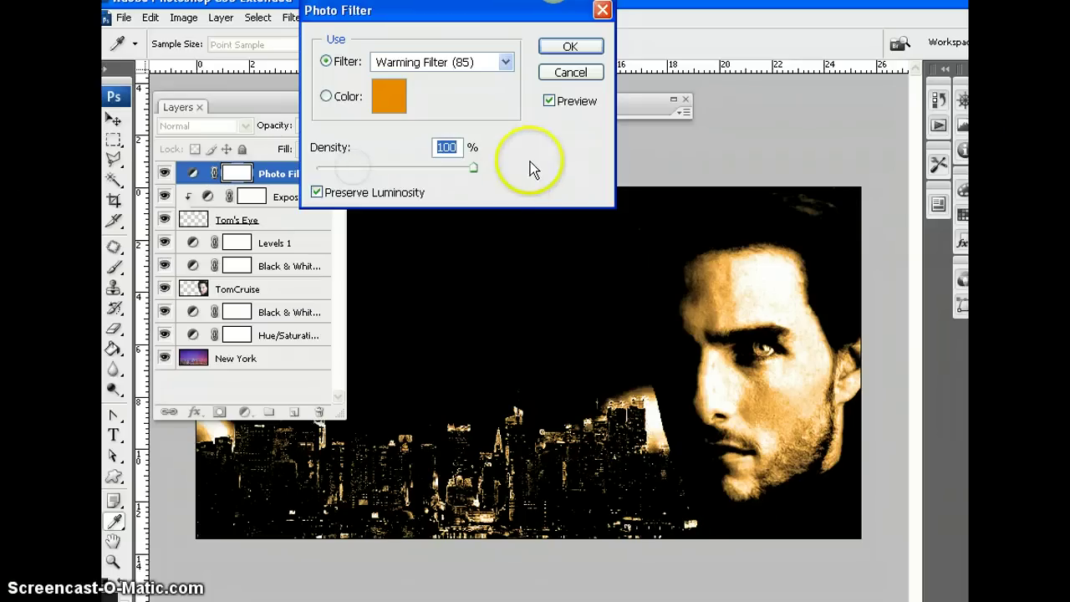
left_click(562, 50)
right_click(273, 173)
left_click(349, 339)
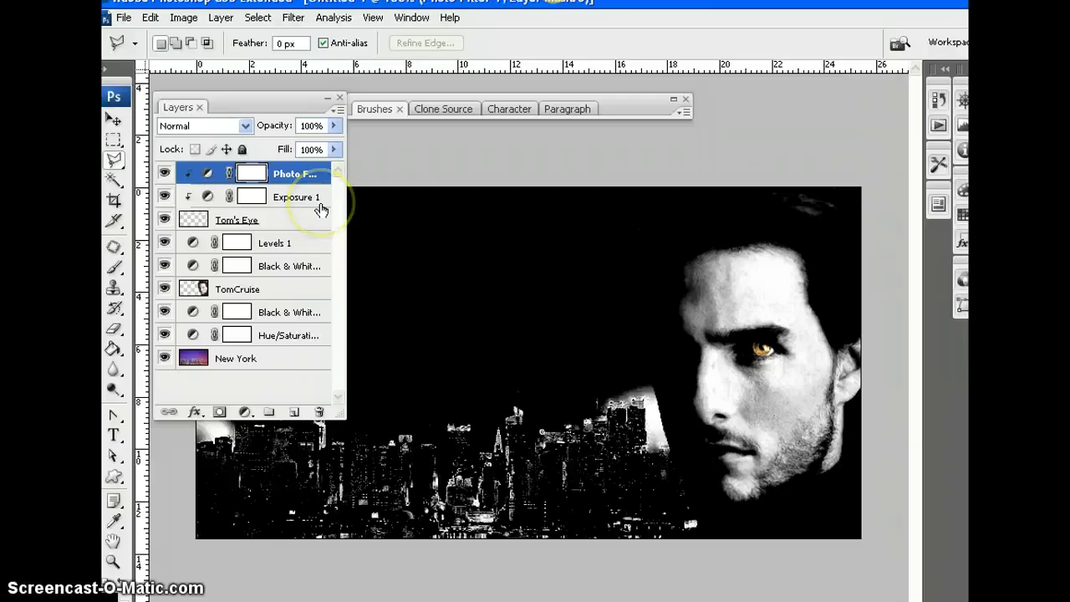
left_click(164, 176)
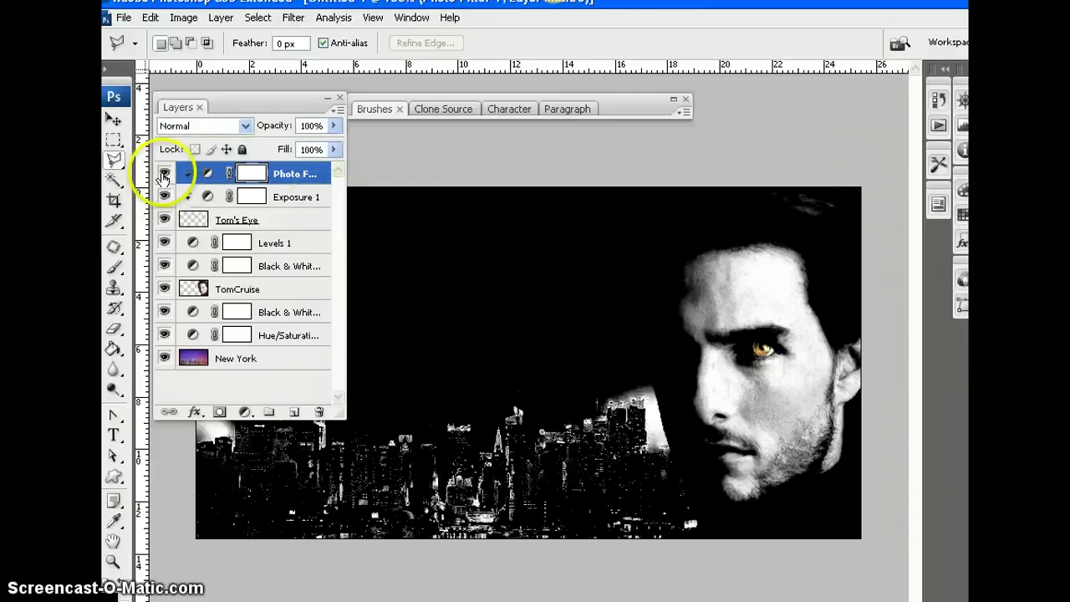
left_click(164, 176)
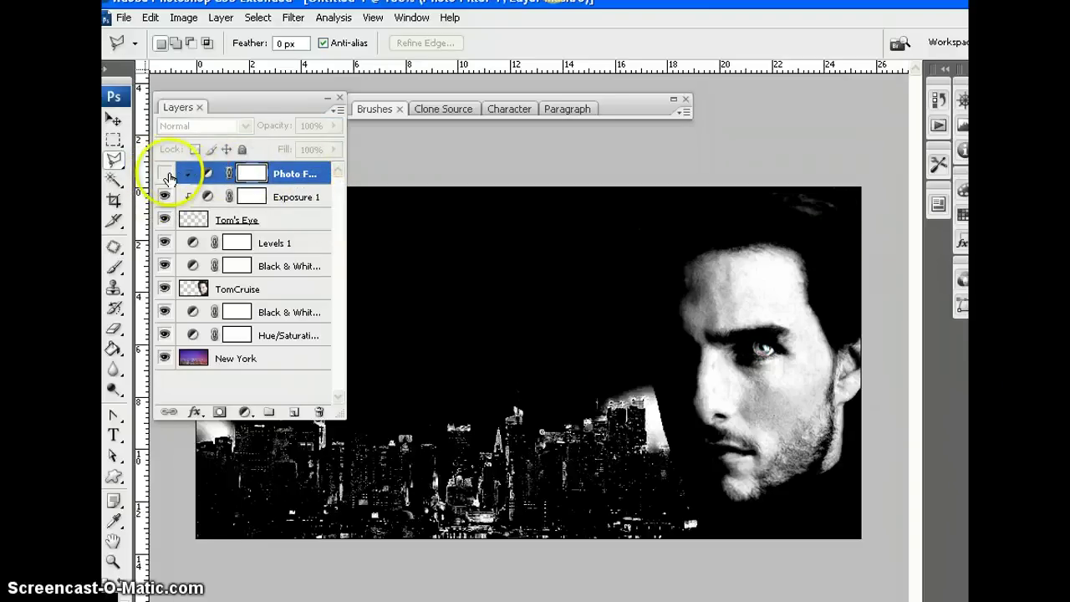
left_click(164, 175)
left_click(164, 176)
left_click(164, 175)
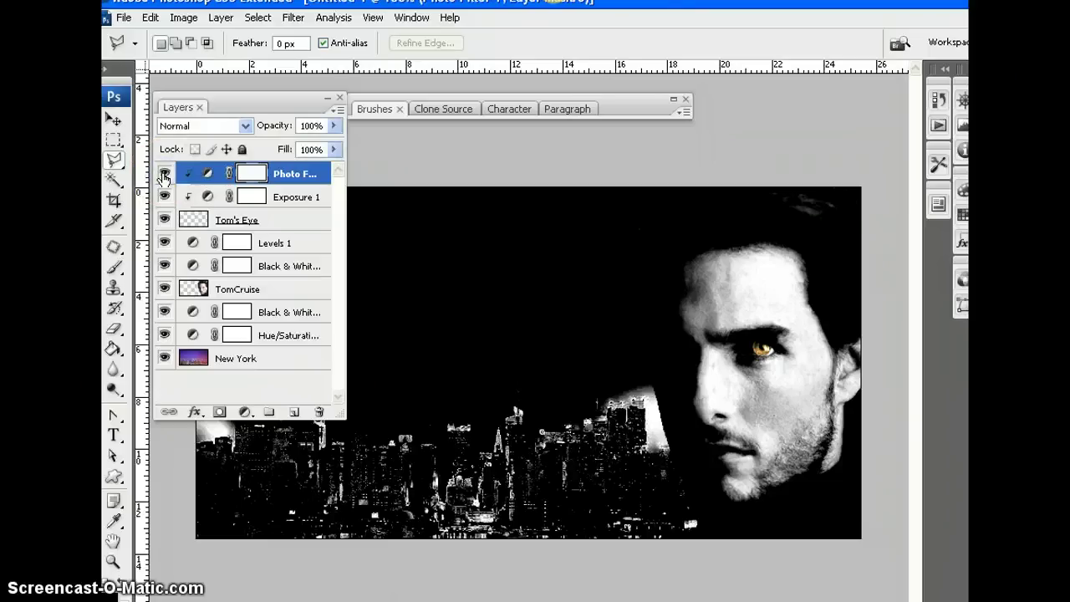
left_click(296, 176)
left_click_drag(295, 177, 296, 393)
left_click_drag(297, 179, 298, 181)
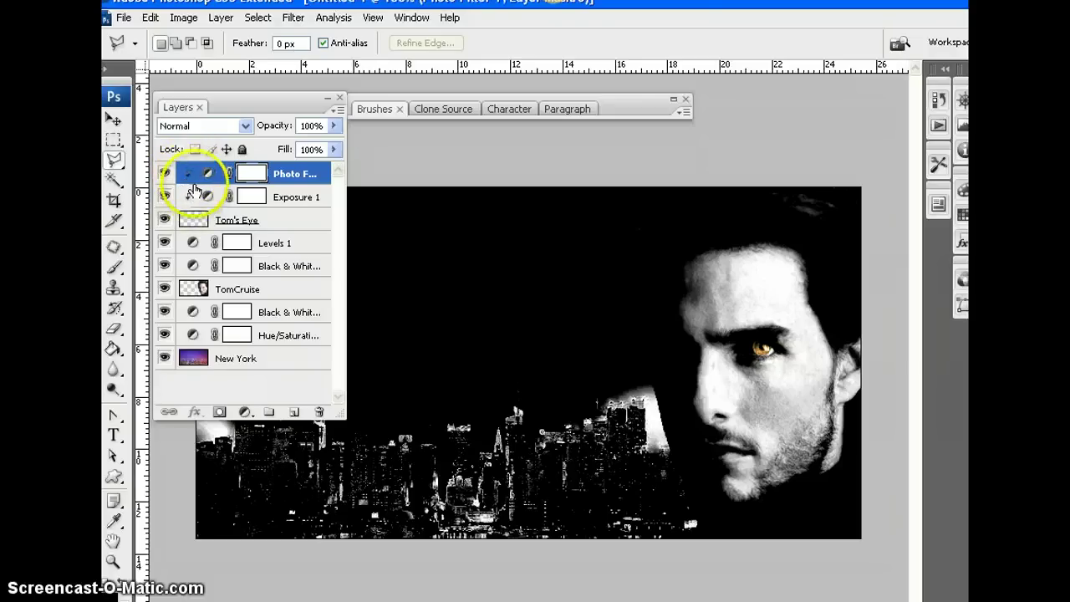
left_click(278, 221)
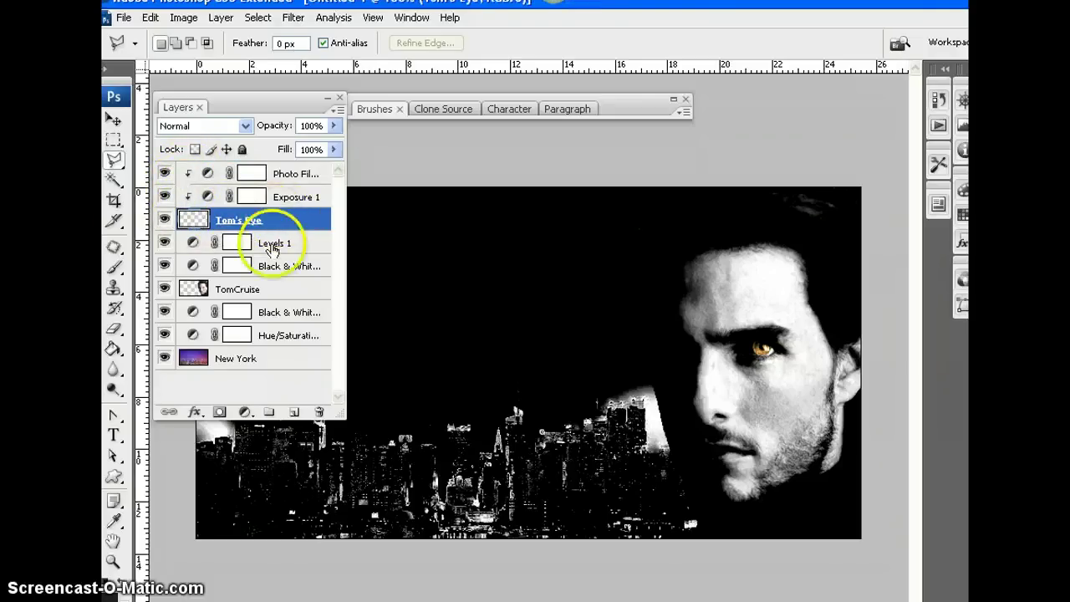
left_click(255, 288)
left_click(244, 366)
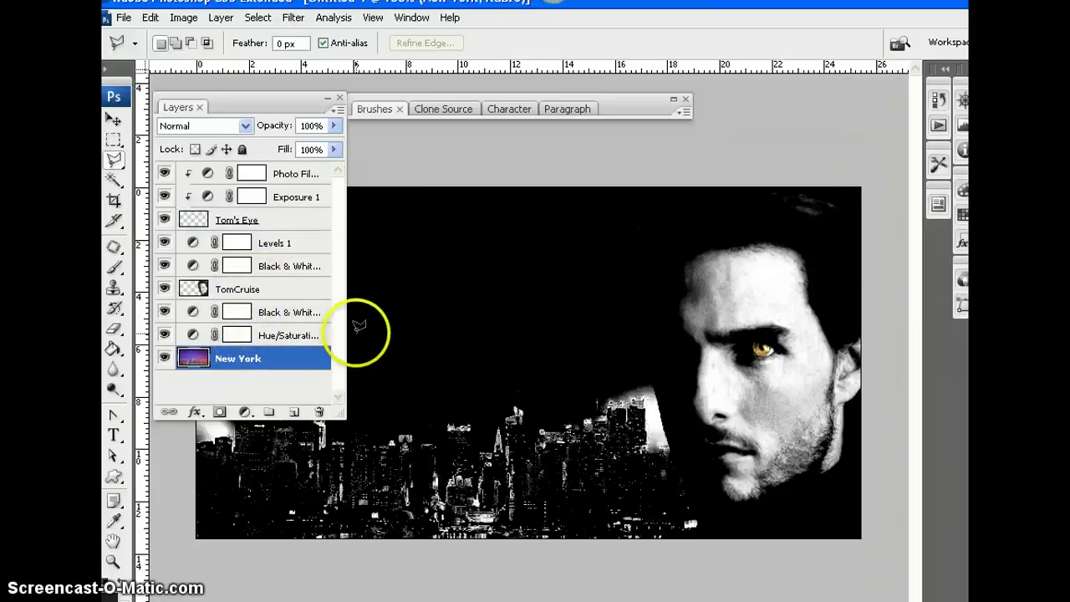